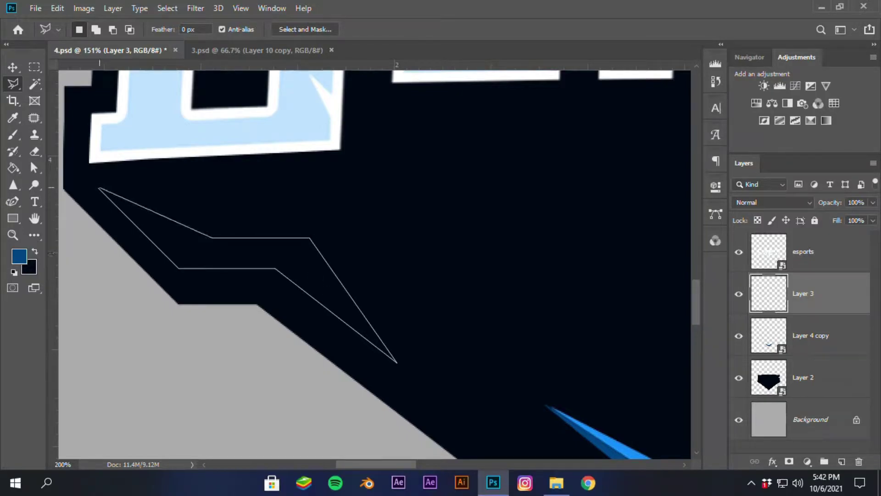
Step: Fill the zigzag selection below the E with the dark blue foreground colour on Layer 3 and deselect it
key(g)
click(305, 257)
key(ctrl+d)
key(v)
mouse_move(310, 256)
mouse_down()
mouse_move(305, 291)
mouse_move(369, 302)
mouse_up()
scroll(369, 302, up, 3)
drag(270, 222, 285, 193)
key(ctrl+z)
Step: On a new layer, outline a polygonal selection covering the upper half of the dark blue zigzag, running along its centre line
key(ctrl+alt+shift+n)
drag(114, 202, 167, 210)
scroll(94, 203, up, 6)
key(l)
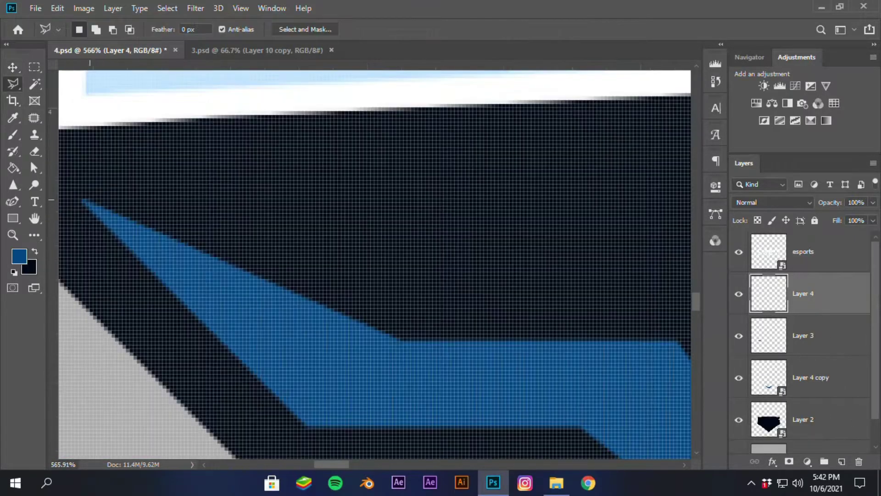
click(334, 378)
drag(468, 387, 151, 344)
shift+click(381, 349)
drag(380, 350, 280, 192)
drag(535, 428, 383, 246)
click(434, 306)
drag(378, 166, 466, 418)
click(391, 222)
click(281, 142)
drag(248, 139, 633, 278)
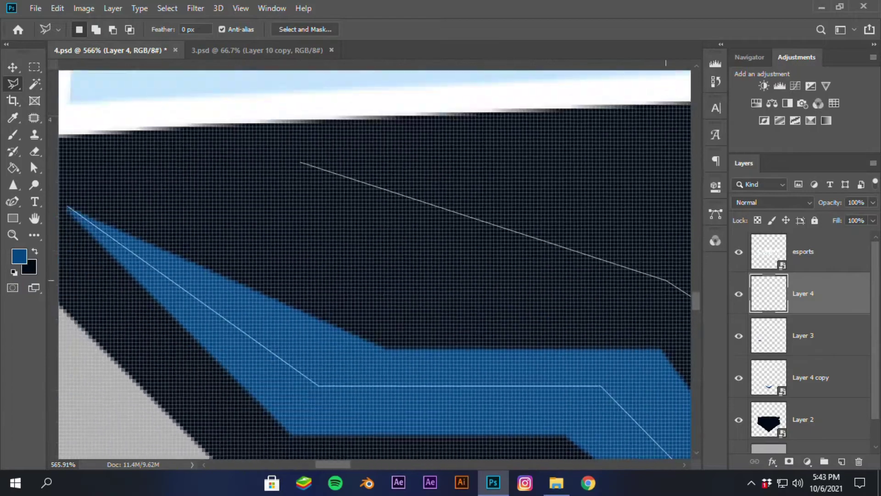
click(286, 163)
double_click(89, 159)
scroll(335, 324, down, 3)
drag(597, 349, 107, 150)
scroll(372, 257, down, 6)
Step: Sample the light blue of the bottom chevron as the foreground colour and fill the selection with it
click(19, 256)
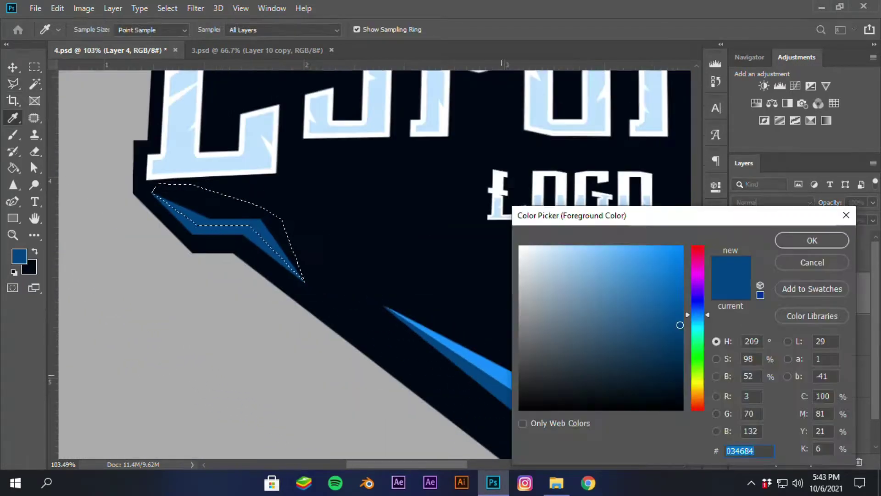
click(482, 363)
click(813, 240)
key(g)
click(226, 221)
Step: Clip Layer 4 to the dark blue zigzag on Layer 3 and convert both layers into one smart object
right_click(827, 296)
click(688, 248)
ctrl+click(845, 336)
right_click(845, 336)
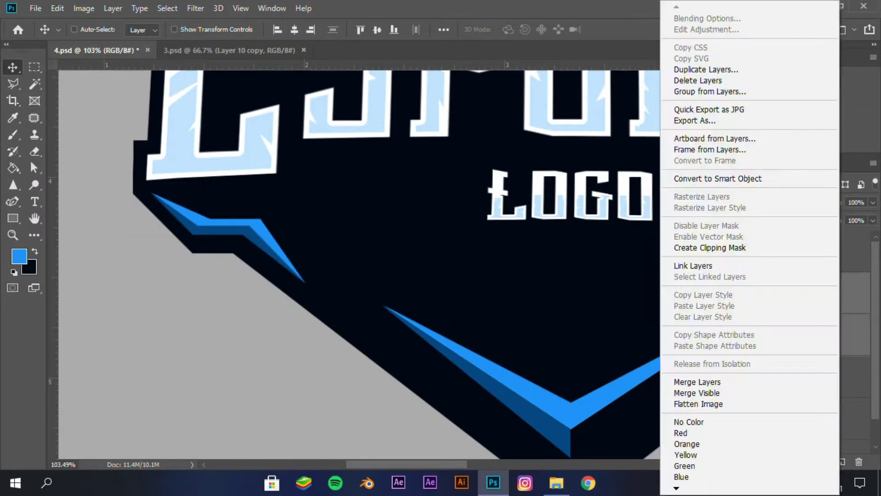
click(707, 178)
Step: Place a duplicate of the zigzag accent on the right side below the S, flipped vertically
scroll(115, 364, down, 6)
drag(197, 295, 569, 296)
key(ctrl+t)
right_click(558, 290)
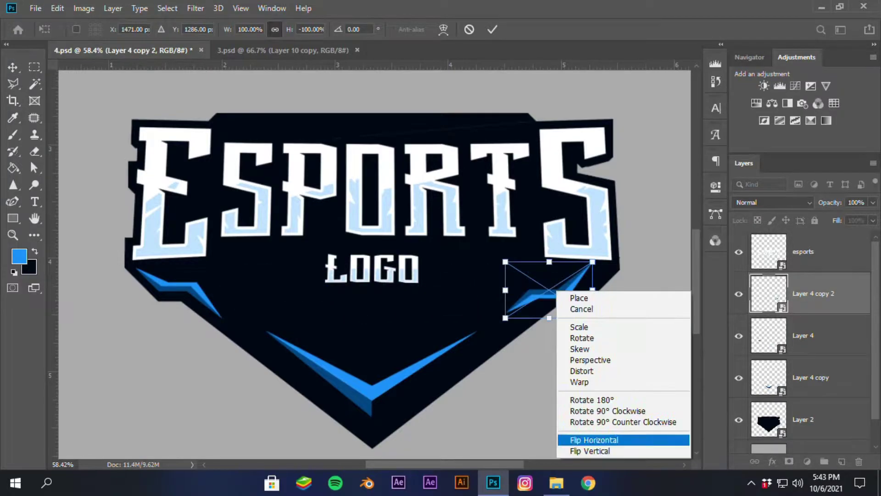
click(579, 452)
scroll(579, 322, up, 6)
drag(437, 339, 636, 232)
key(Return)
Step: Position the flipped accent directly below the S, inside the badge's right corner
scroll(486, 317, down, 4)
drag(636, 255, 636, 258)
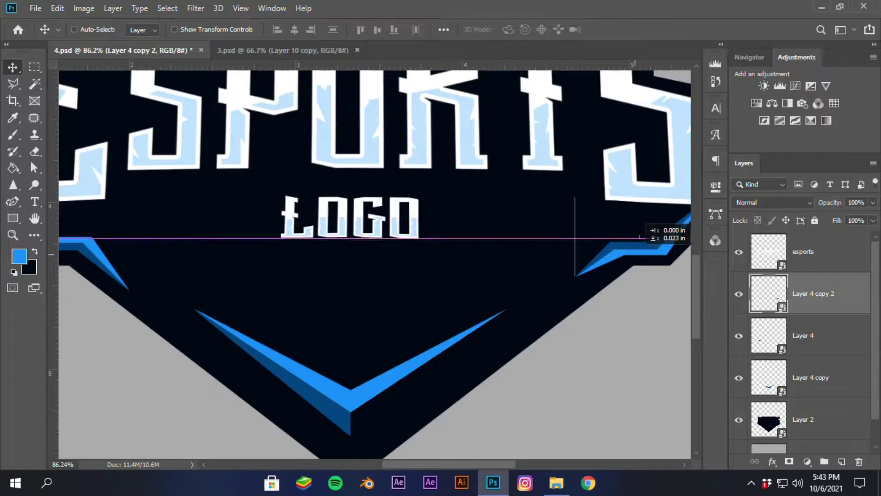
scroll(532, 342, down, 4)
scroll(622, 275, up, 2)
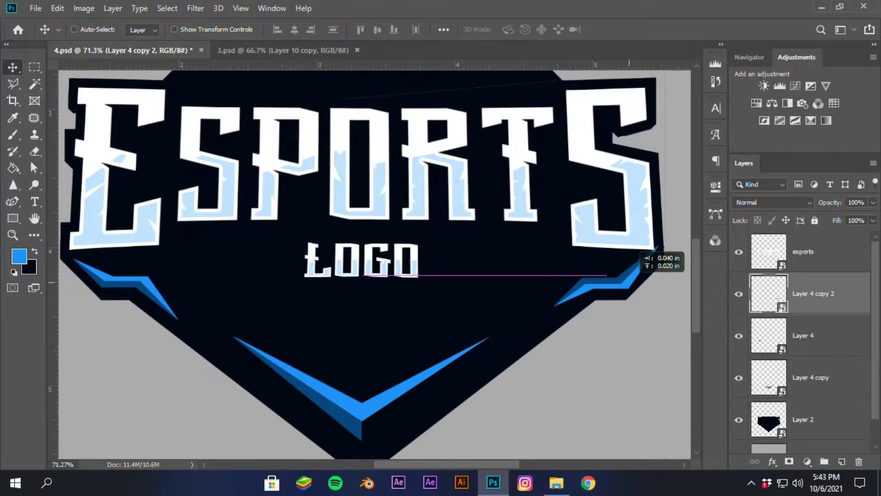
drag(195, 248, 395, 245)
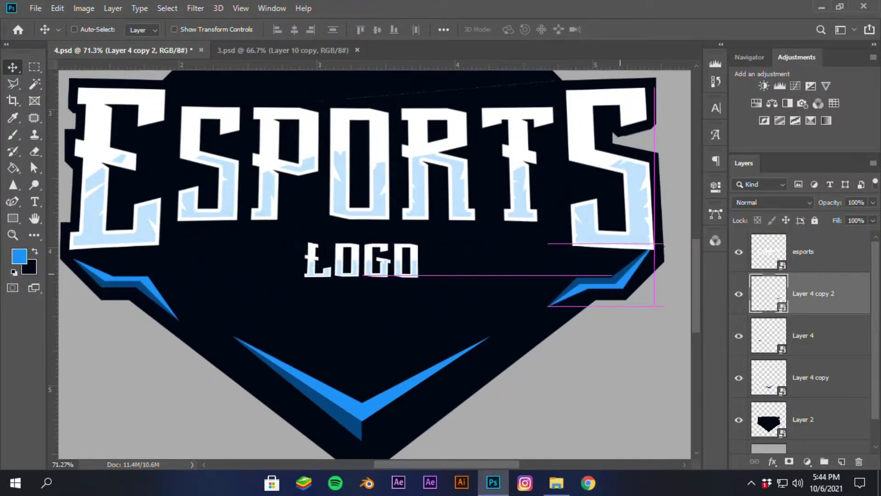
key(ctrl+t)
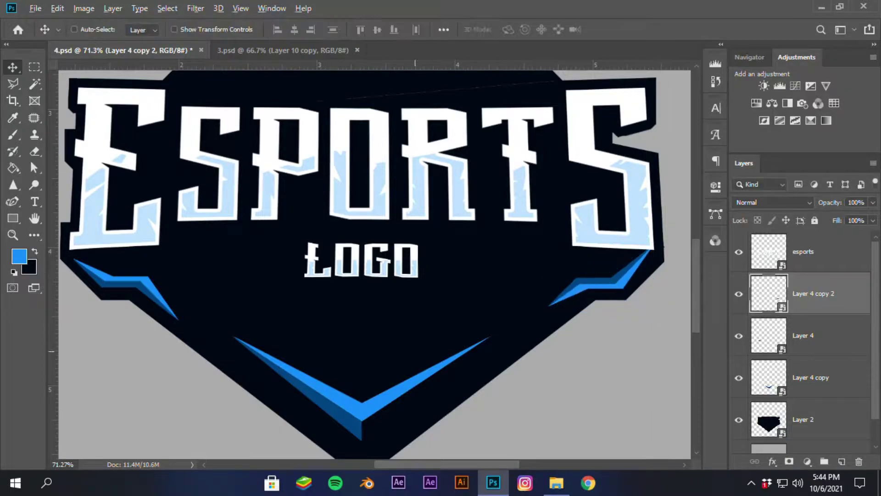
scroll(659, 254, up, 7)
key(ctrl+t)
drag(640, 214, 654, 238)
key(Escape)
Step: Warp the right accent, bending its upper right and lower left ends to follow the badge's edge
key(ctrl+t)
right_click(561, 148)
click(585, 238)
drag(550, 322, 566, 336)
drag(639, 238, 640, 248)
drag(349, 406, 359, 314)
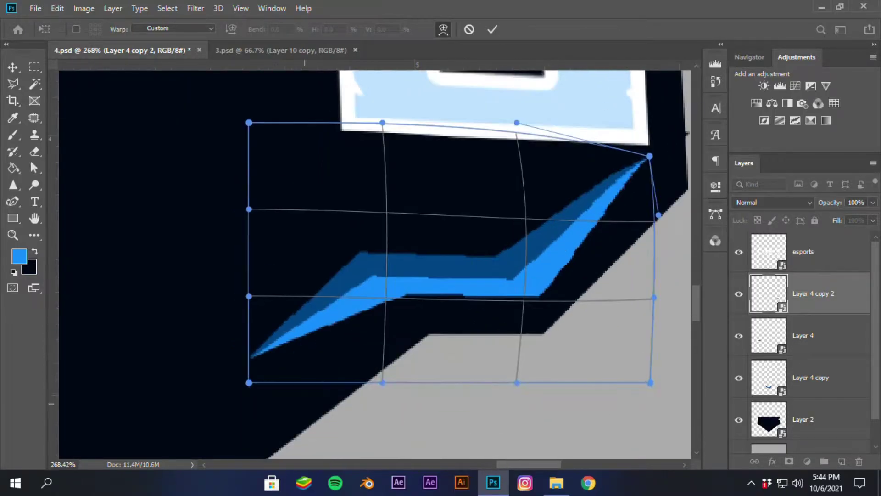
drag(256, 392, 259, 411)
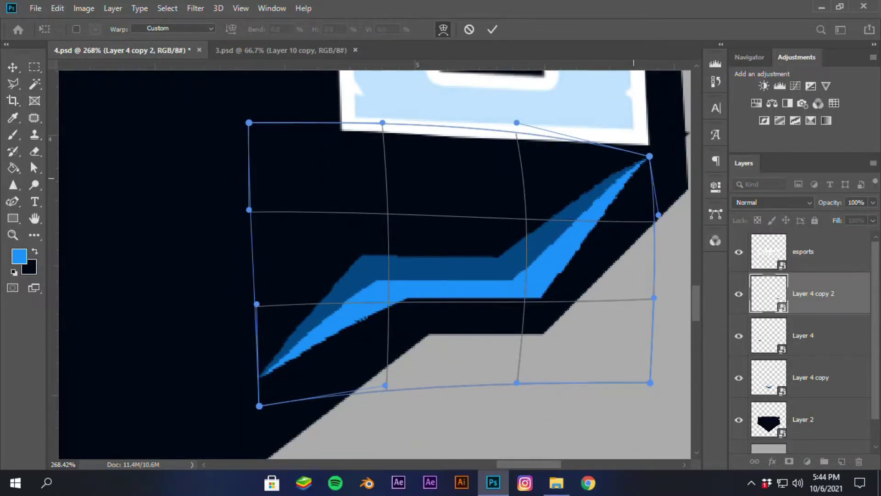
key(Return)
Step: Compare the shape and placement of the left and right accents, undoing any accidental move of Layer 4
scroll(355, 359, down, 12)
drag(184, 363, 588, 367)
scroll(257, 367, up, 5)
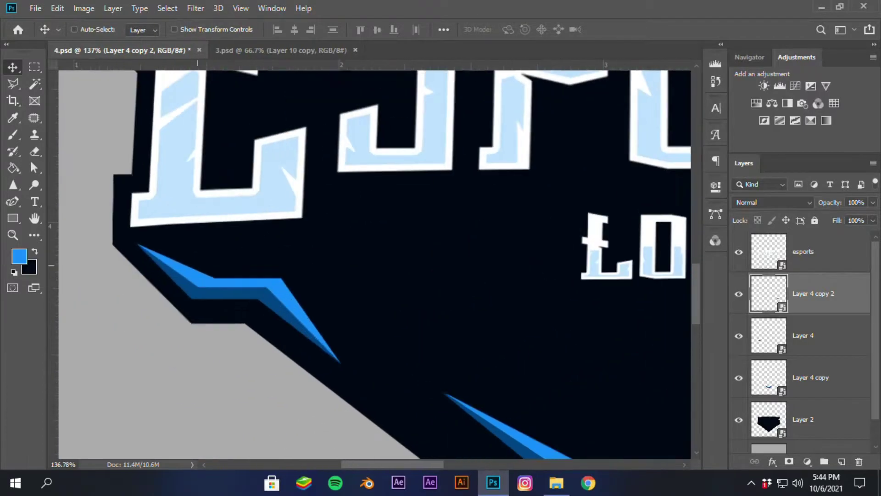
scroll(257, 313, down, 1)
drag(255, 308, 283, 376)
scroll(83, 303, down, 9)
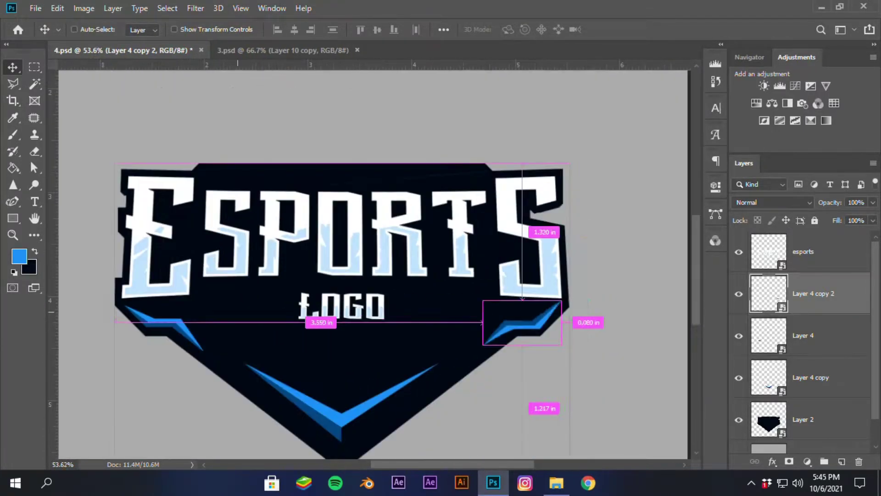
scroll(85, 339, up, 8)
click(257, 302)
drag(597, 367, 429, 373)
scroll(411, 354, down, 6)
scroll(624, 306, up, 4)
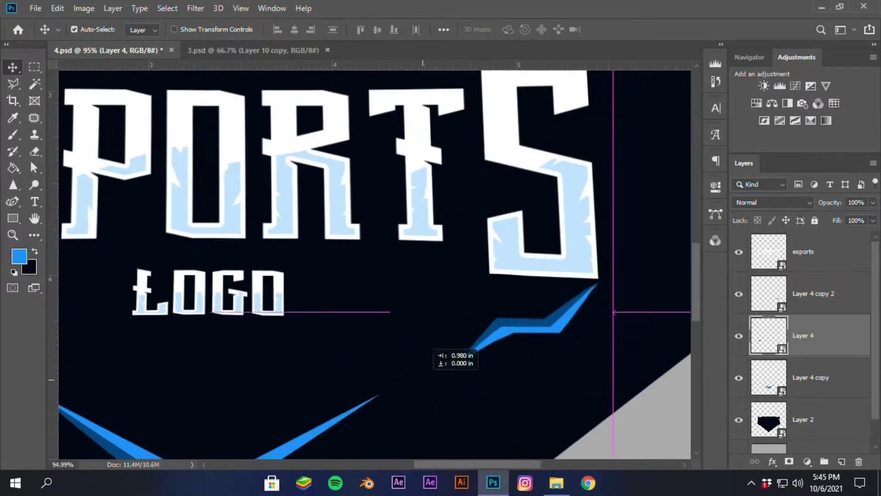
key(ctrl+z)
Step: Distort the right accent on Layer 4 copy 2 by shifting its upper right corner
click(554, 324)
scroll(513, 329, up, 6)
key(ctrl+t)
scroll(537, 275, up, 3)
right_click(486, 282)
click(512, 361)
drag(534, 222, 551, 227)
Step: Warp the right accent again so its bends run parallel to the badge's lower right edge
scroll(537, 284, up, 5)
right_click(501, 289)
click(525, 381)
drag(558, 191, 541, 238)
drag(552, 322, 548, 357)
drag(546, 353, 544, 299)
drag(538, 184, 539, 191)
key(Return)
Step: Save the document with the finished pair of side accents
scroll(459, 285, down, 10)
drag(367, 322, 569, 280)
key(ctrl+s)
scroll(293, 179, down, 3)
scroll(359, 182, up, 5)
drag(336, 205, 363, 216)
scroll(362, 216, down, 7)
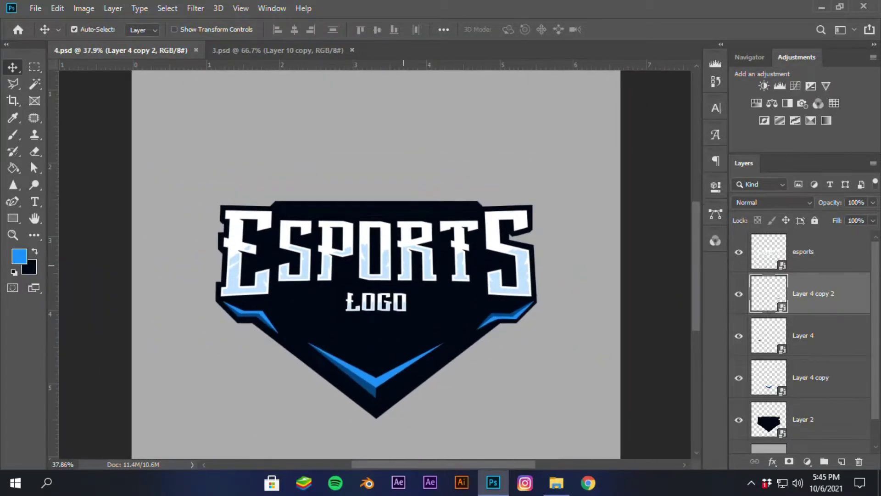
Step: Group all logo layers above the background and duplicate the group
drag(377, 381, 378, 383)
key(ctrl+alt+a)
key(ctrl+g)
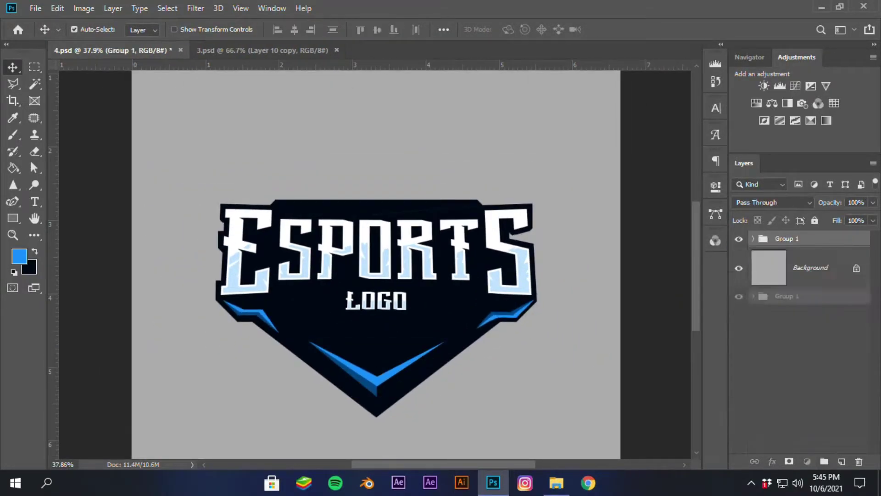
key(ctrl+j)
Step: Unlock the background, place it between the two logo groups, and hide the original Group 1
click(821, 284)
click(856, 284)
drag(803, 284, 803, 247)
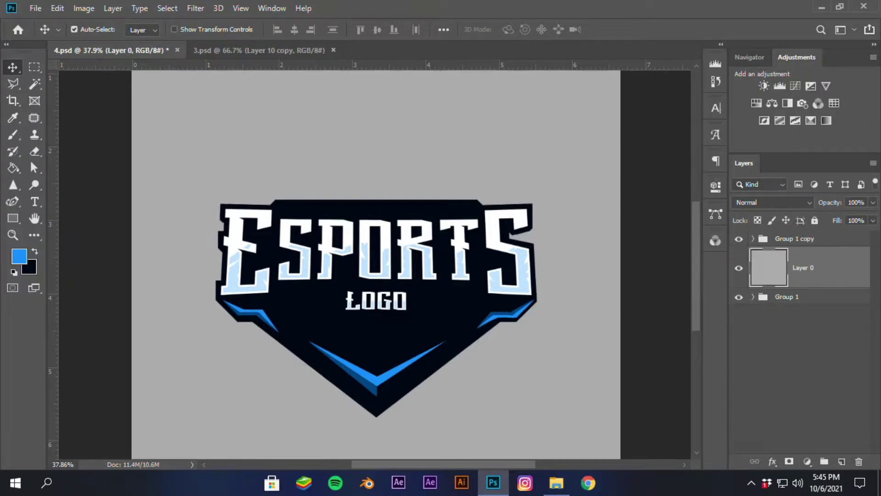
click(739, 296)
Step: Convert Group 1 copy to a smart object, add an empty layer beneath it, and load the logo's outline as a selection
right_click(796, 238)
click(718, 179)
click(804, 293)
click(842, 462)
ctrl+click(769, 252)
Step: Expand the logo selection, fill it with light blue on Layer 5 as an outer stroke, and deselect
click(195, 8)
mouse_move(167, 8)
mouse_move(184, 191)
click(309, 215)
key(Return)
scroll(264, 292, up, 3)
click(13, 168)
click(239, 262)
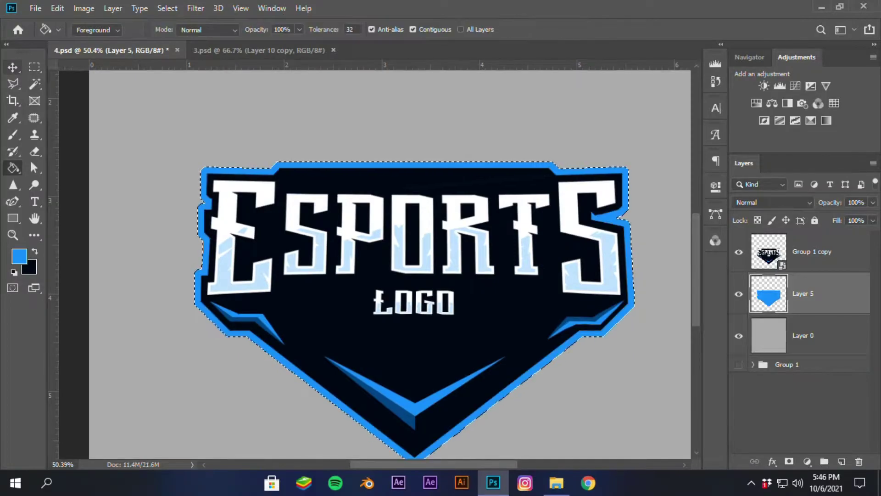
click(13, 67)
key(ctrl+d)
Step: Square off the chamfered corner of the blue outline beside the E's base with a filled rectangular selection
scroll(212, 278, up, 19)
key(m)
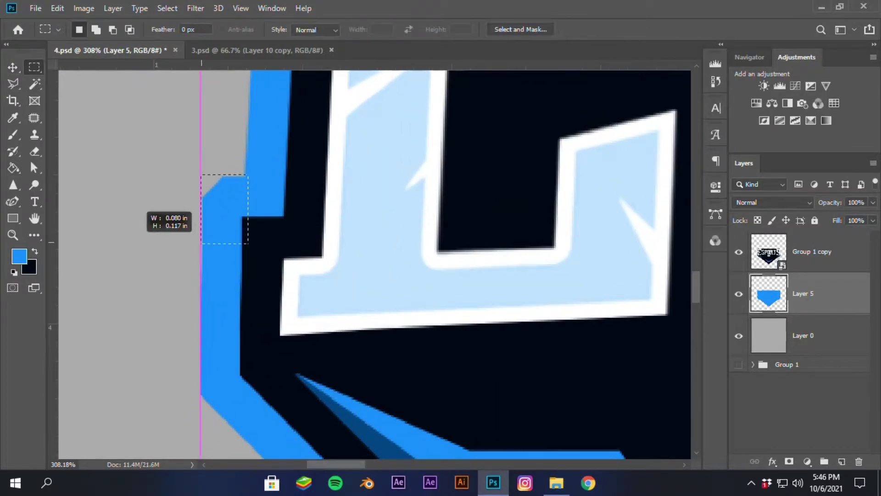
key(g)
click(208, 183)
key(ctrl+d)
Step: Square off the chamfered corner of the blue outline beside the middle of the E with a blue-filled rectangular selection
drag(229, 138, 206, 366)
drag(221, 76, 222, 291)
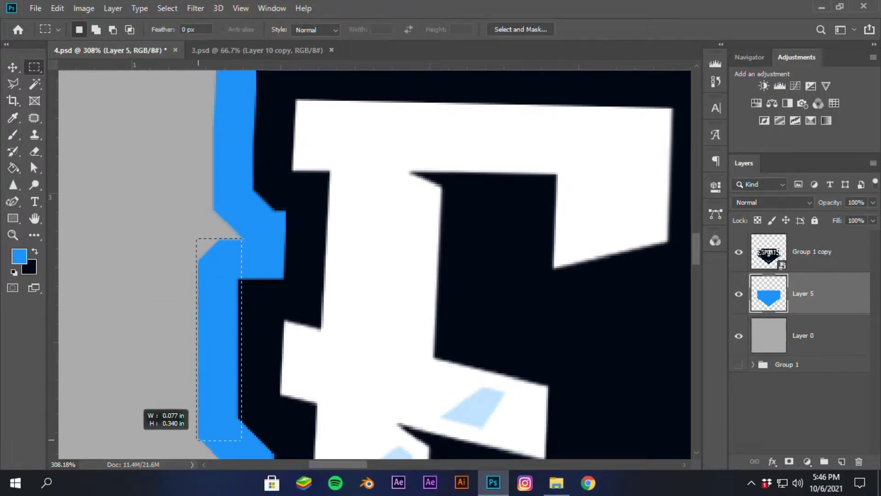
key(g)
click(206, 247)
Step: Square off the outline's top left corner by filling a rectangular selection aligned to its edges with blue, and deselect
drag(218, 114, 152, 295)
key(m)
scroll(152, 215, up, 10)
drag(236, 179, 144, 333)
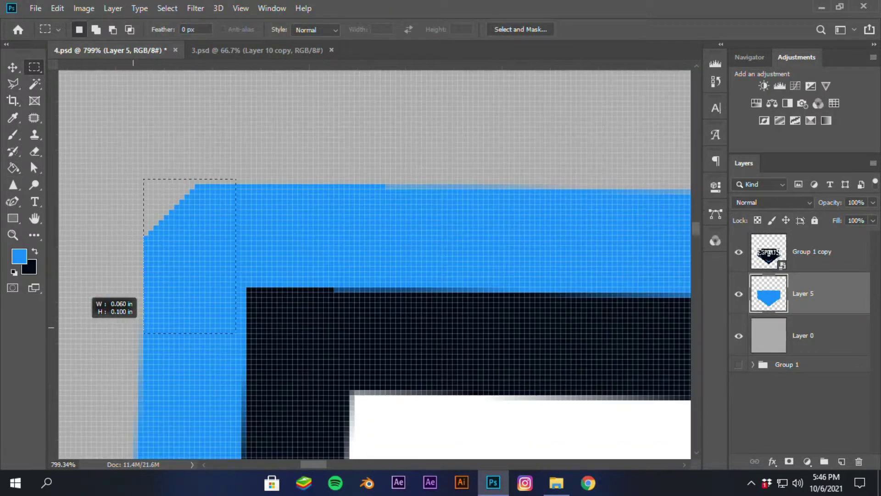
key(g)
click(158, 195)
key(ctrl+z)
key(m)
drag(201, 225, 201, 230)
key(g)
click(158, 197)
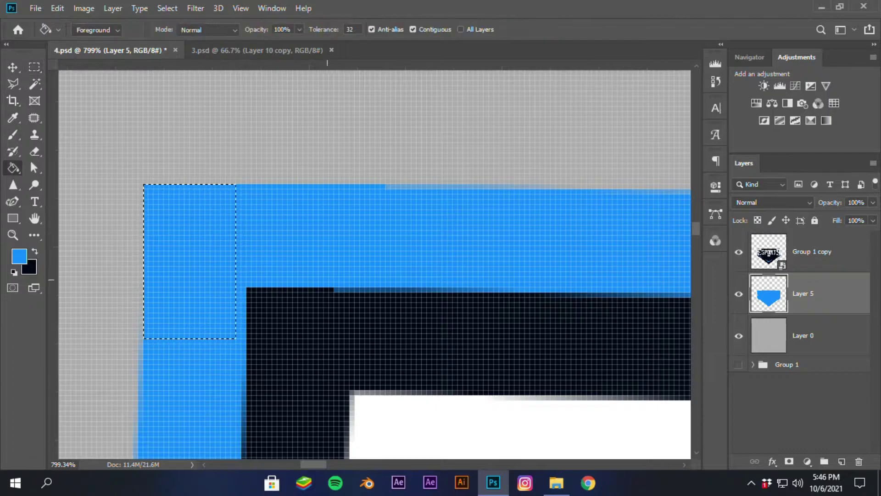
scroll(146, 235, down, 10)
key(ctrl+d)
Step: Trace a polygonal selection along the blue outline beside the final S, from its lower corner to a sharp point at the notch
drag(642, 275, 379, 281)
drag(652, 294, 115, 266)
drag(652, 303, 161, 262)
drag(413, 367, 329, 184)
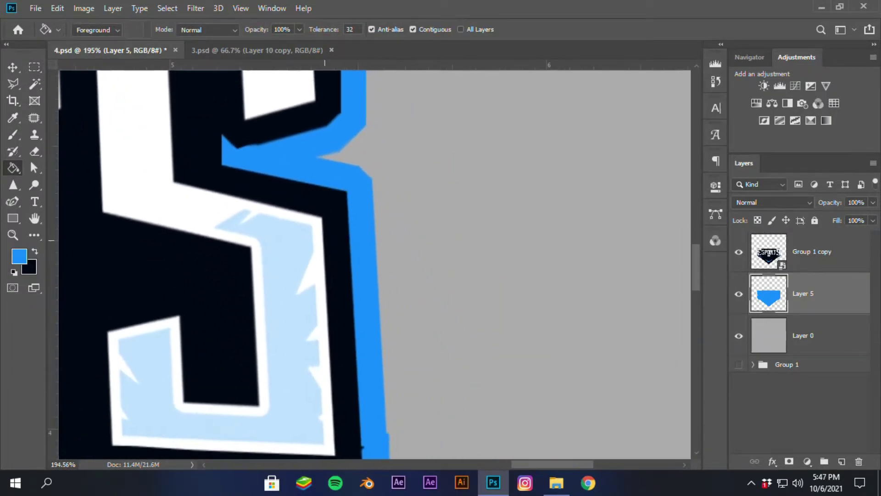
scroll(330, 331, down, 8)
scroll(275, 390, up, 10)
drag(573, 447, 449, 285)
mouse_move(413, 322)
mouse_down()
mouse_move(322, 442)
mouse_move(345, 375)
mouse_up()
scroll(323, 443, up, 2)
key(l)
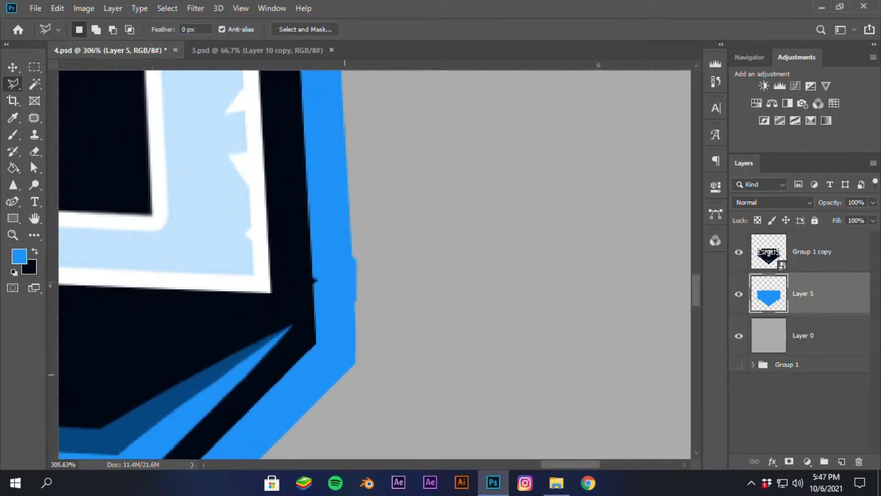
click(356, 363)
drag(354, 146, 388, 439)
click(362, 150)
drag(362, 151, 381, 333)
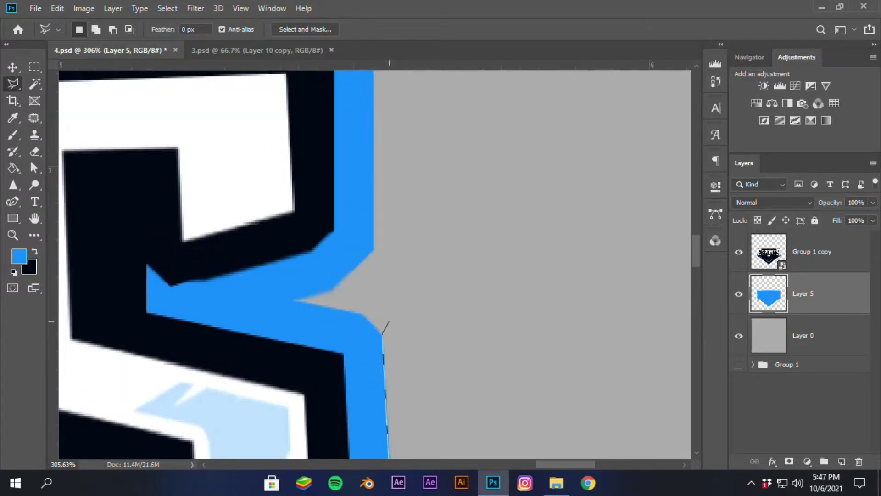
scroll(387, 320, up, 2)
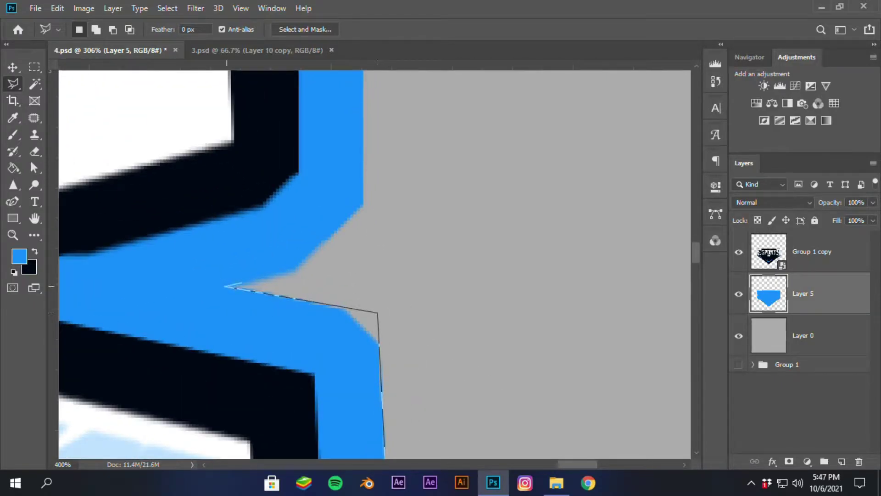
click(226, 287)
scroll(210, 346, down, 5)
drag(183, 445, 447, 142)
double_click(448, 153)
Step: Fill the selection beside the S with blue on a new layer to sharpen the outline's edge
key(g)
drag(609, 114, 528, 286)
scroll(535, 286, up, 5)
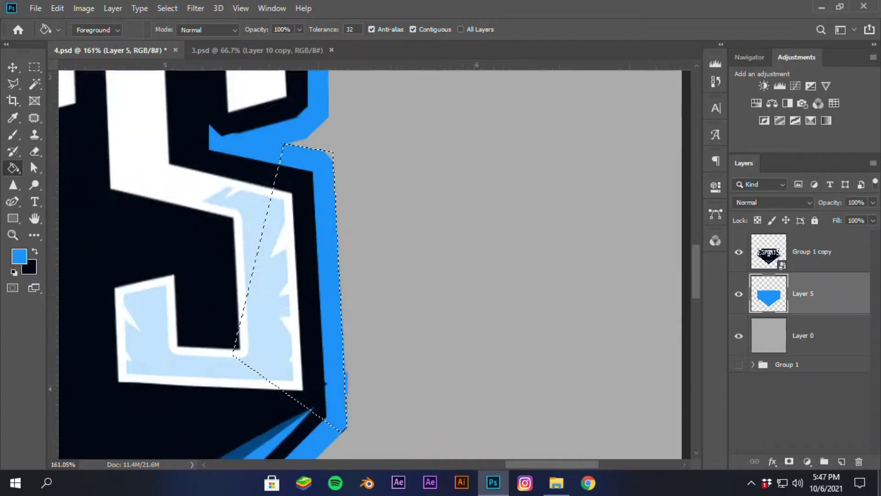
key(ctrl+shift+alt+n)
click(337, 354)
Step: Extend the blue outline's bottom tip to a sharp point with a filled polygonal selection, and merge Layer 6 with Layer 5
scroll(340, 357, down, 5)
drag(341, 358, 576, 81)
drag(169, 390, 255, 298)
scroll(255, 298, up, 10)
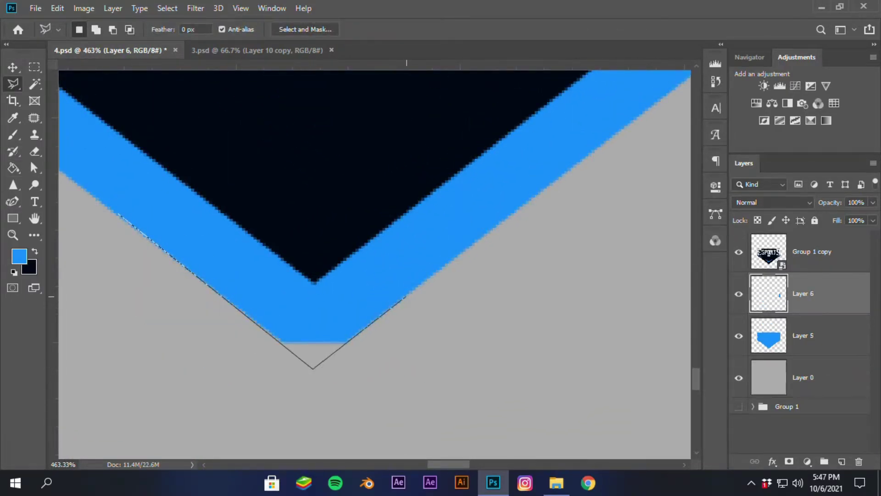
scroll(328, 373, down, 10)
shift+click(821, 336)
key(ctrl+e)
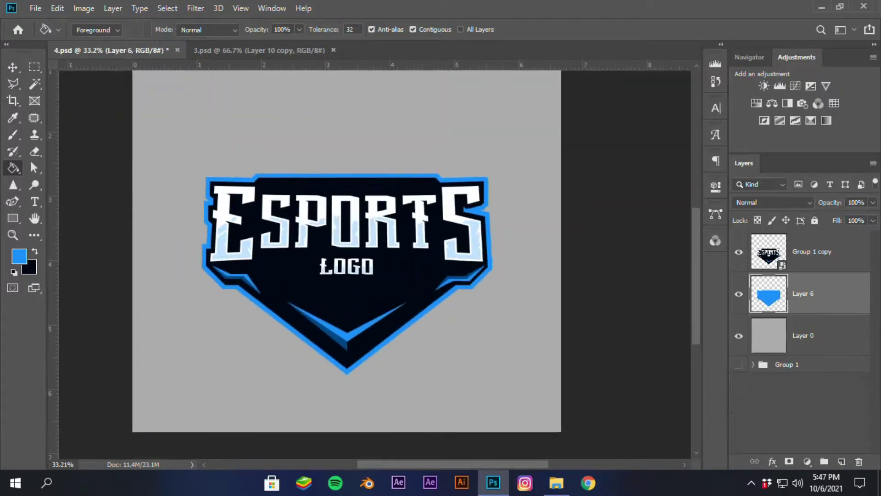
Step: Save the logo document with the merged blue outline
scroll(407, 322, up, 1)
key(v)
key(ctrl+s)
scroll(362, 275, down, 3)
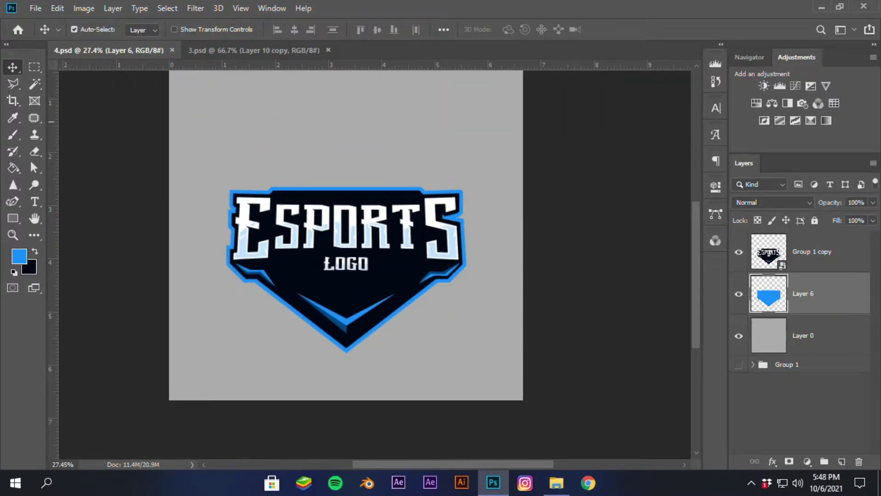
click(751, 482)
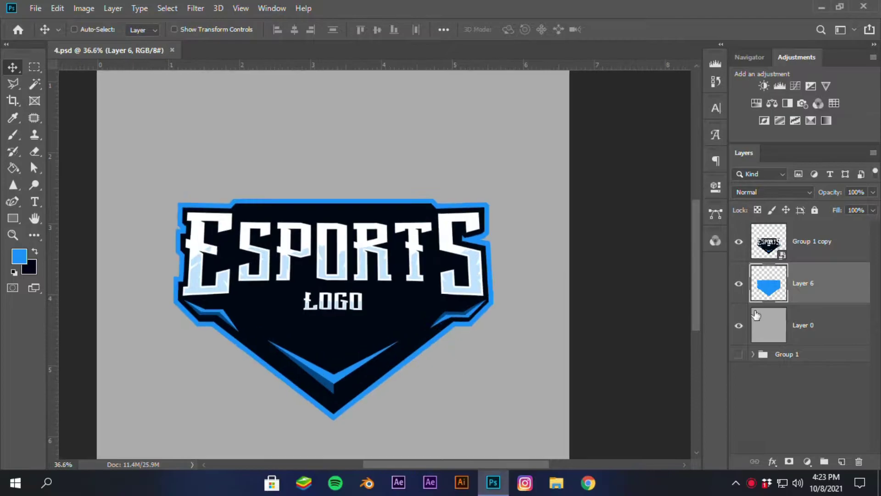
Step: Toggle the blue outline's visibility to check it, and open the Group 1 copy smart object with its layer group expanded
click(738, 283)
click(738, 284)
scroll(569, 294, up, 1)
double_click(770, 243)
scroll(571, 298, up, 3)
click(753, 228)
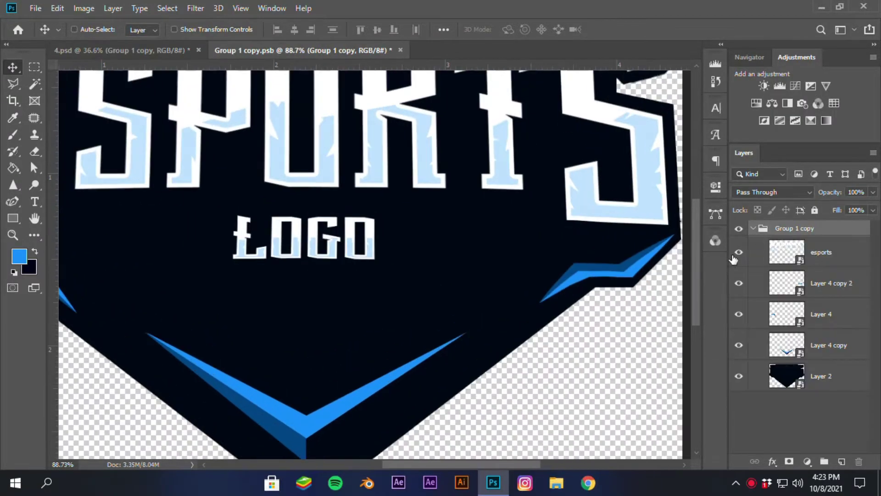
shift+click(831, 313)
click(826, 312)
shift+click(824, 284)
right_click(818, 284)
click(724, 136)
scroll(634, 267, down, 2)
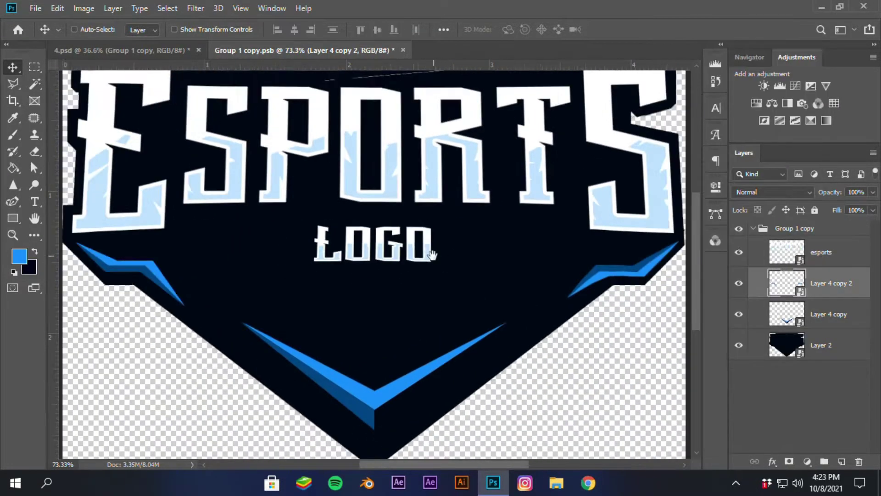
key(ctrl+t)
click(469, 29)
key(ctrl+z)
click(754, 283)
key(ctrl+t)
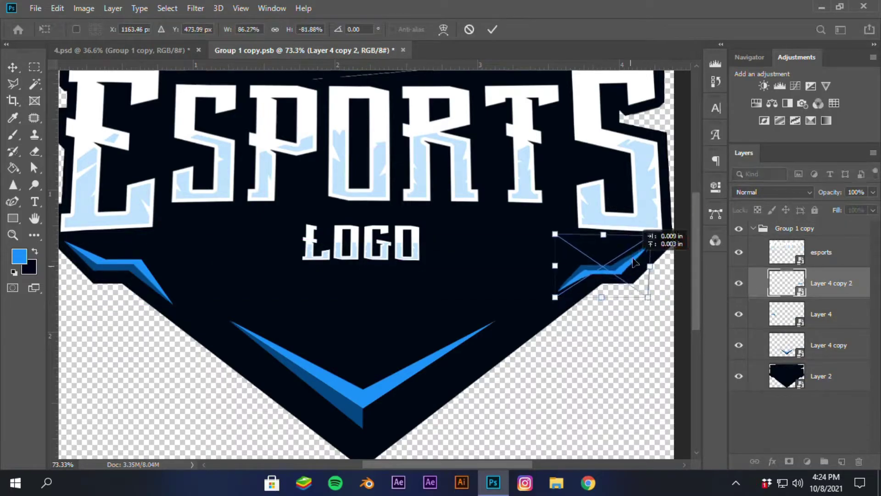
click(469, 30)
Step: Scale the two blue side accents, Layer 4 and Layer 4 copy 2, together to 94.16%
shift+click(829, 313)
key(ctrl+t)
drag(377, 306, 372, 303)
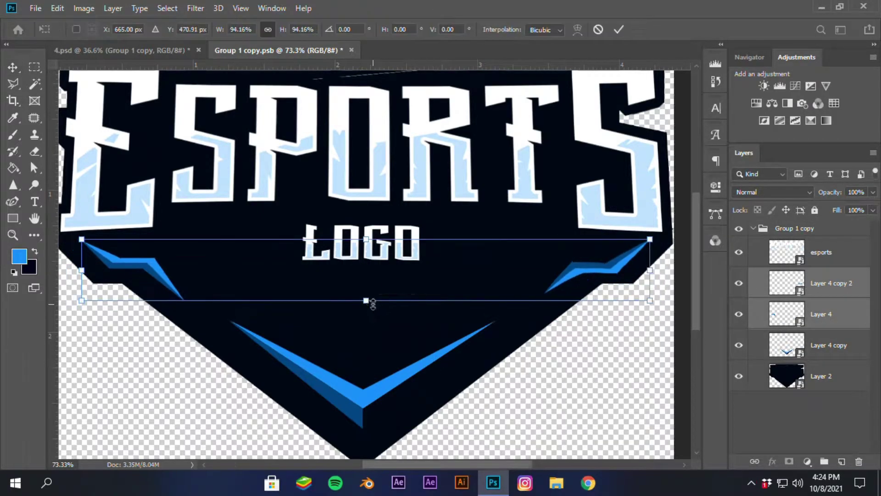
key(Return)
Step: Replace the right side accent with a horizontally flipped duplicate of the left accent, deleting Layer 4 copy 2
click(836, 293)
click(852, 317)
key(ctrl+j)
key(ctrl+t)
right_click(137, 276)
click(184, 419)
drag(138, 271, 622, 252)
key(Return)
click(831, 284)
key(Delete)
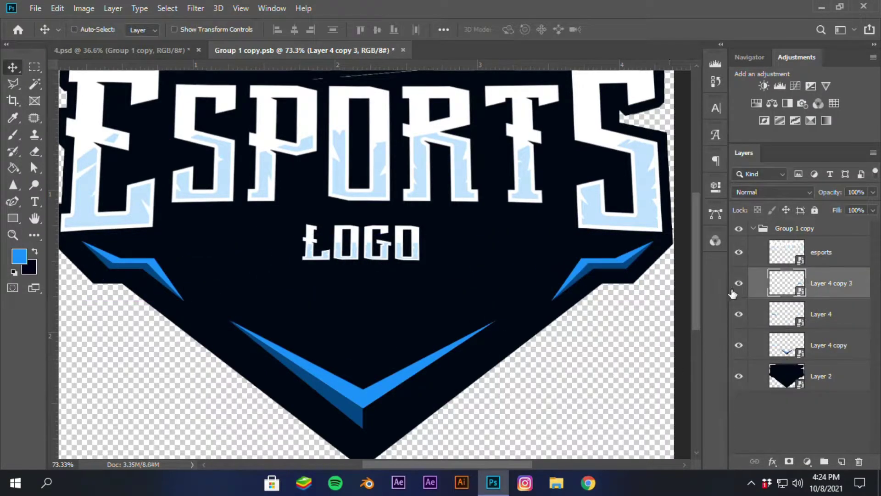
Step: Nudge the left accent slightly inward and transform both side accents together to make them slightly smaller
click(812, 317)
drag(131, 269, 134, 269)
scroll(384, 326, up, 1)
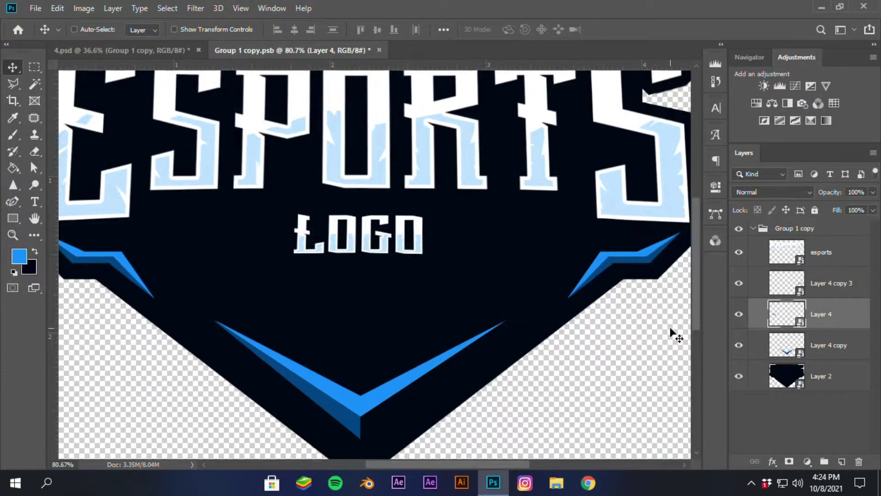
click(838, 286)
ctrl+click(841, 315)
key(ctrl+t)
drag(361, 300, 361, 293)
key(Return)
Step: Reposition the left and right accents individually so they sit symmetrically beneath the E and the S
click(832, 307)
click(790, 287)
drag(503, 336, 526, 336)
scroll(484, 370, down, 3)
scroll(485, 370, up, 2)
click(808, 314)
drag(331, 340, 325, 340)
scroll(311, 355, up, 1)
drag(405, 362, 407, 362)
scroll(426, 367, down, 3)
Step: Save and close the smart object, and inspect the updated accents in 4.psd
key(ctrl+s)
click(375, 51)
scroll(267, 332, up, 5)
scroll(390, 298, down, 7)
scroll(276, 220, up, 10)
drag(267, 343, 67, 233)
scroll(459, 238, down, 3)
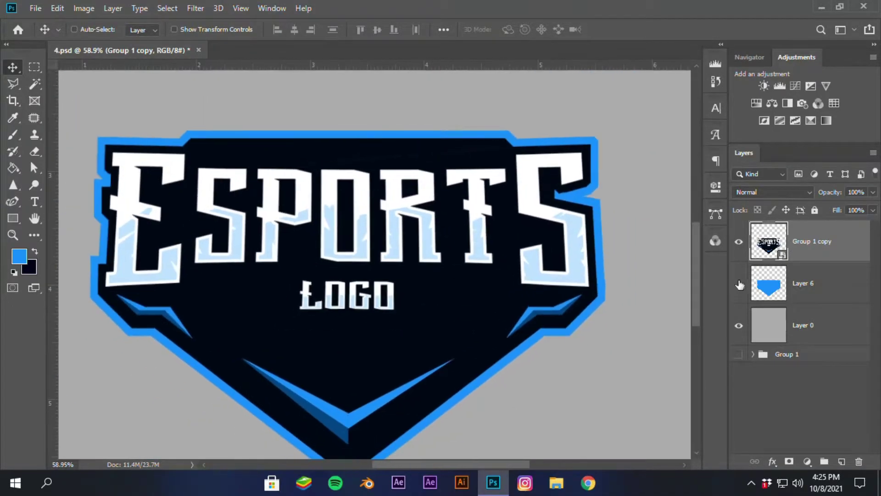
Step: Reopen the Group 1 copy smart object, select Layer 2, and make dark navy the foreground colour
double_click(772, 255)
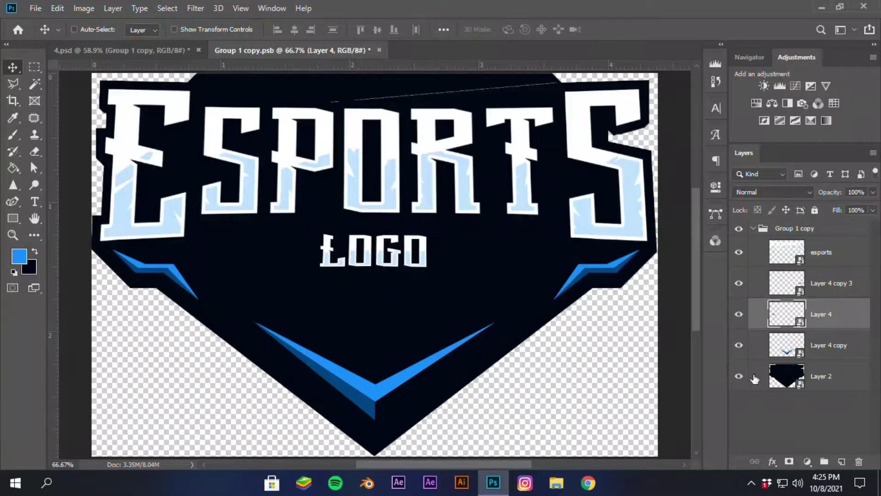
click(813, 378)
click(742, 349)
scroll(508, 93, up, 13)
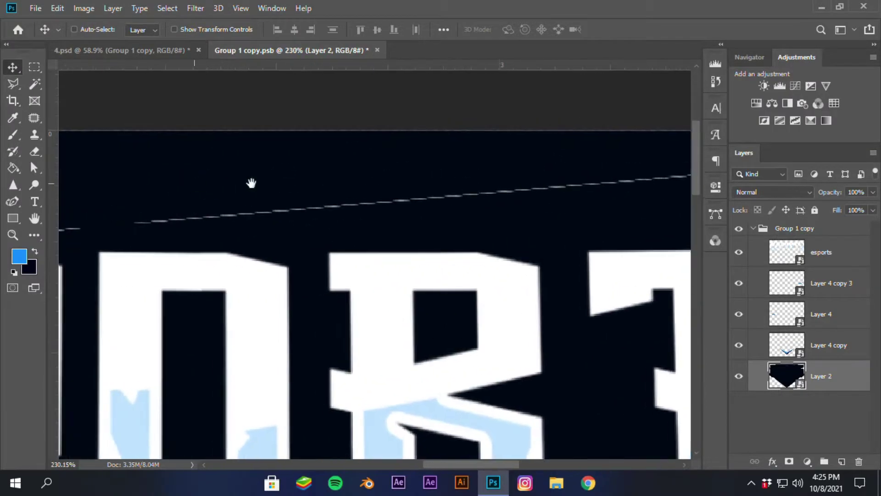
drag(254, 183, 360, 185)
click(34, 251)
Step: Trace a polygonal selection around the thin light line crossing the dark badge above the letters
click(141, 251)
drag(652, 227, 206, 243)
click(295, 246)
drag(556, 212, 309, 258)
click(269, 263)
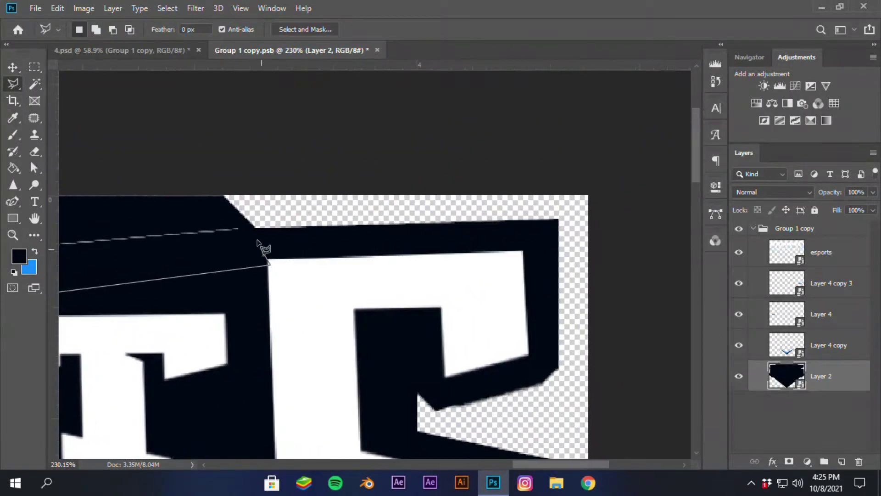
click(252, 229)
click(218, 204)
drag(141, 234, 518, 242)
click(330, 201)
click(231, 218)
Step: Fill the selection above the letters with dark navy on a new layer to cover the thin line
key(g)
click(378, 241)
click(478, 197)
click(841, 461)
click(420, 241)
scroll(421, 304, down, 4)
scroll(425, 299, down, 3)
key(v)
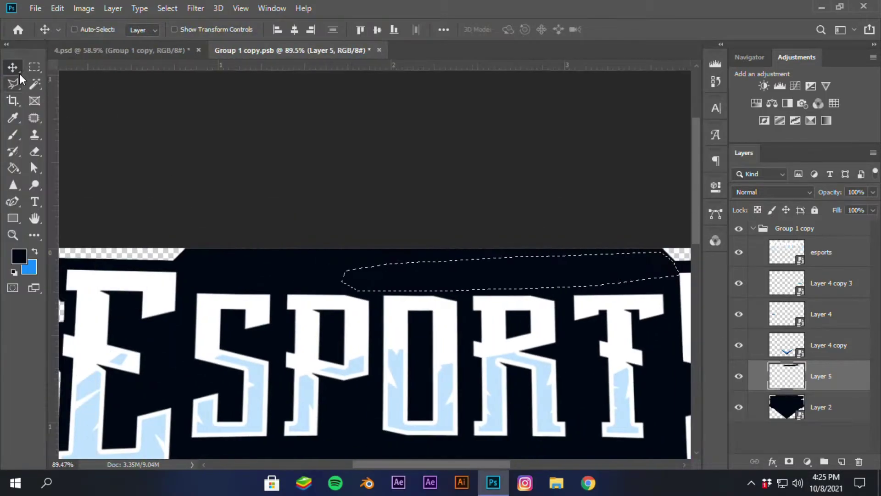
Step: Place the dark patch inside the Layer 2 smart object over its gap, and close that document
double_click(793, 406)
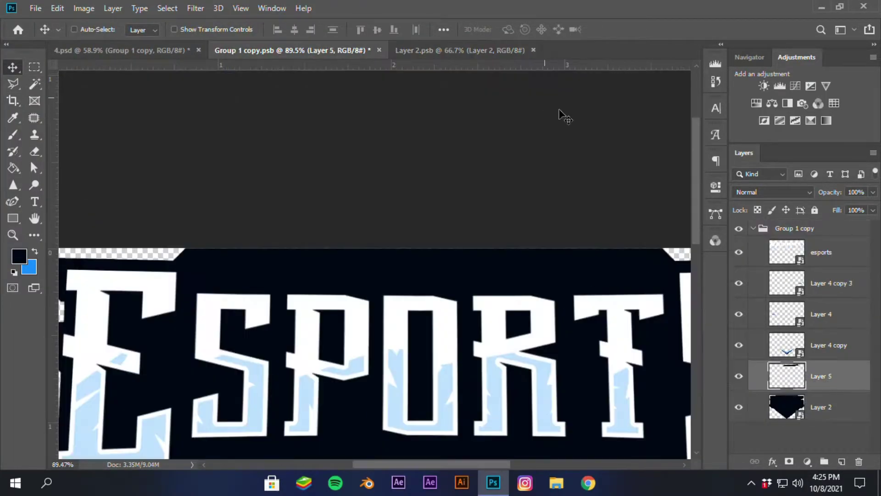
scroll(580, 113, up, 4)
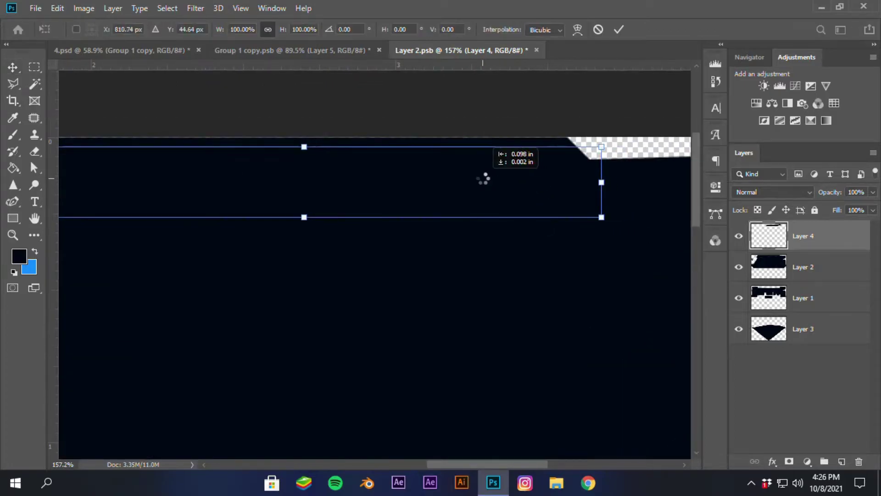
click(536, 50)
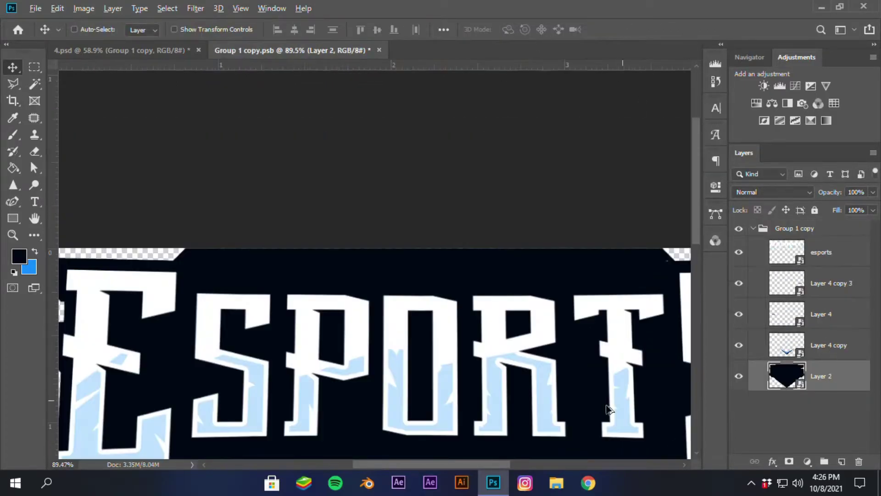
Step: Scale the Group 1 copy group down slightly to leave a margin around the badge
key(ctrl+0)
click(818, 230)
click(753, 228)
key(ctrl+t)
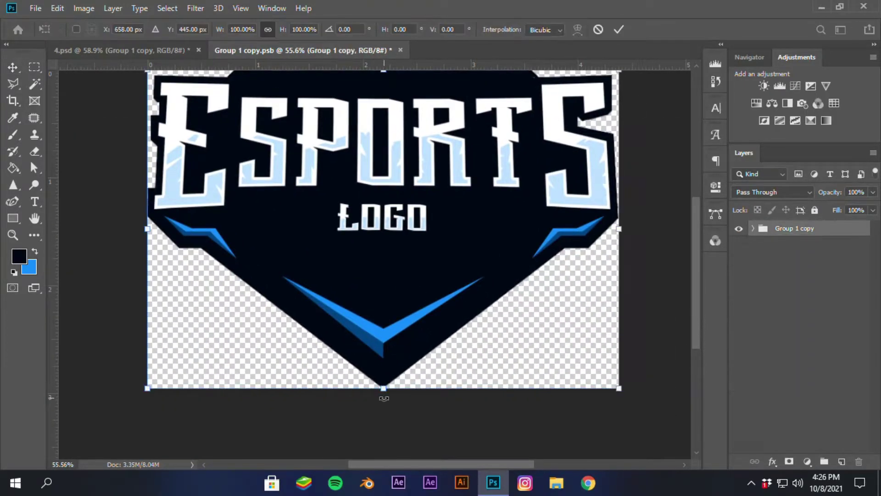
drag(383, 389, 383, 379)
key(Return)
click(753, 228)
Step: Load the dark badge shape of Layer 2 as a selection and add a new layer above it
click(779, 379)
ctrl+click(779, 379)
click(842, 461)
drag(384, 202, 392, 255)
Step: Expand the badge selection, fill it with dark navy on Layer 5, and deselect
click(168, 8)
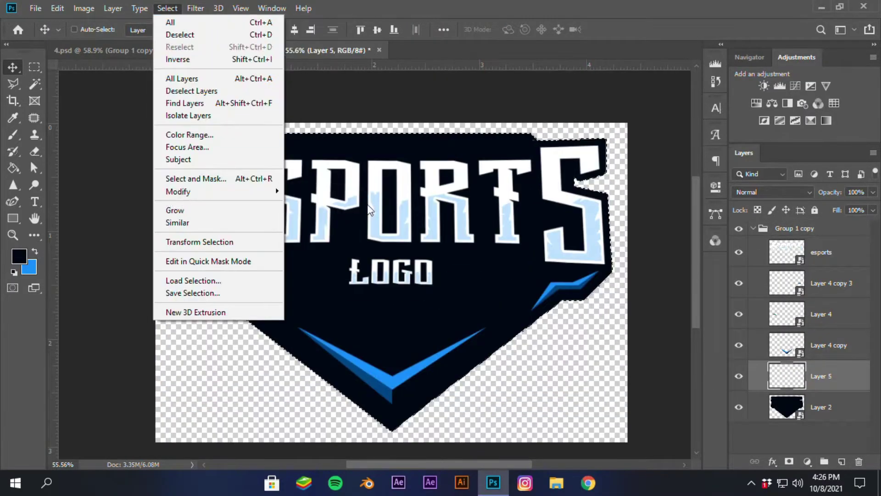
mouse_move(220, 191)
click(341, 216)
key(Return)
key(alt+BackSpace)
key(ctrl+d)
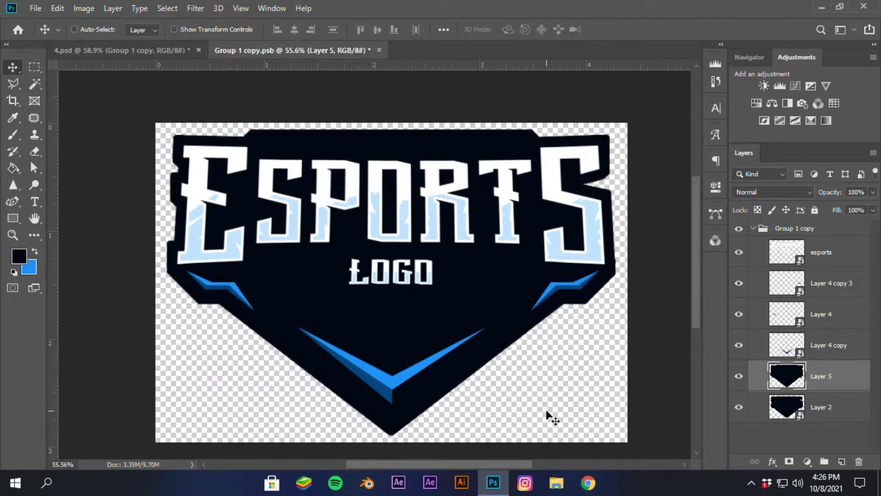
Step: Square off the chamfered top left corner of the dark badge with a filled polygonal selection, and deselect
scroll(397, 431, up, 8)
scroll(398, 430, down, 7)
drag(499, 385, 441, 442)
scroll(122, 122, up, 10)
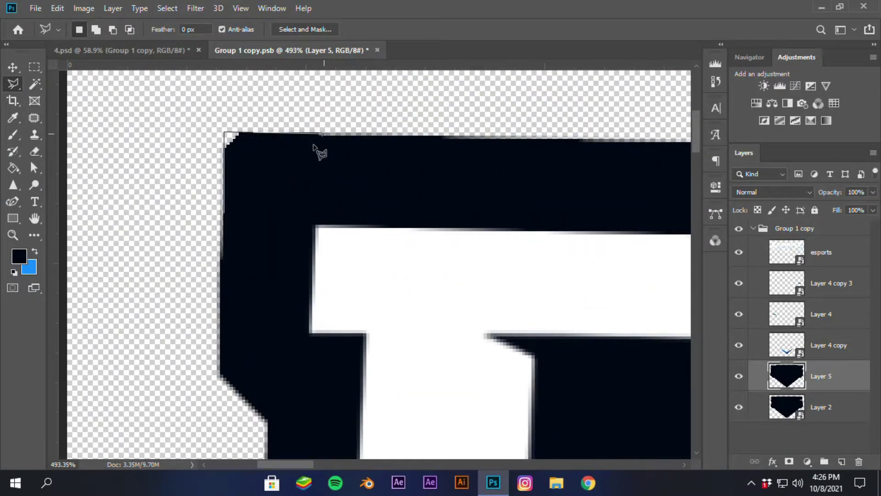
key(ctrl+d)
Step: Square off the chamfered corner of the dark badge beside the middle of the E with a filled selection on Layer 6
mouse_move(363, 445)
mouse_down()
mouse_move(350, 318)
mouse_move(406, 454)
mouse_up()
key(l)
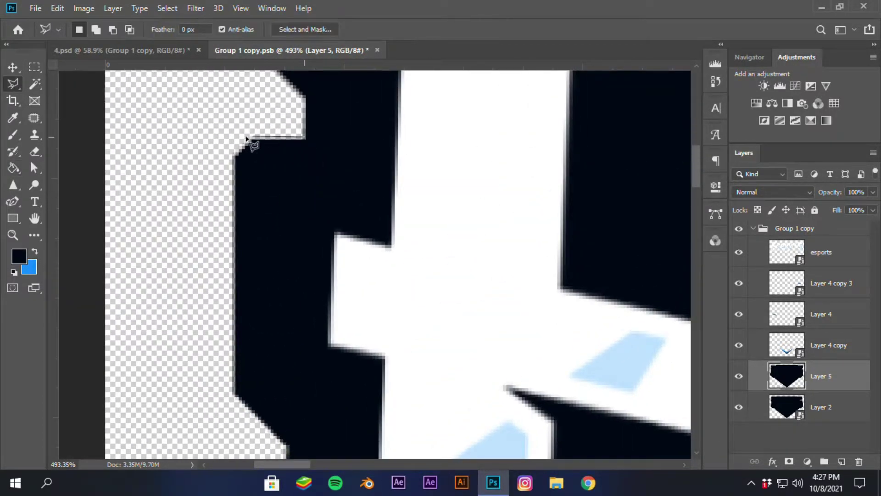
shift+click(224, 304)
shift+click(344, 260)
shift+double_click(343, 213)
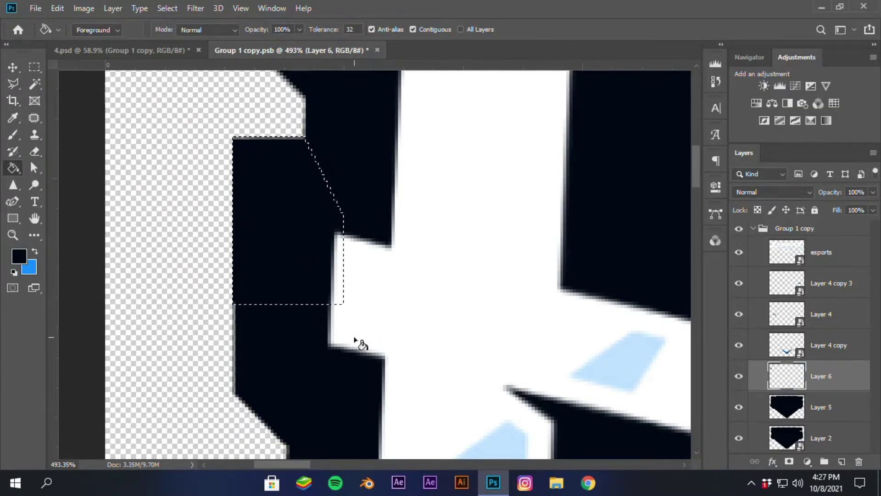
drag(356, 343, 316, 124)
key(alt+Delete)
key(ctrl+d)
Step: Sharpen the dark badge's flattened bottom tip with a polygonal selection extending both edges to a point
drag(327, 302, 323, 92)
drag(505, 431, 133, 323)
drag(610, 404, 147, 175)
drag(643, 321, 458, 198)
drag(61, 343, 220, 349)
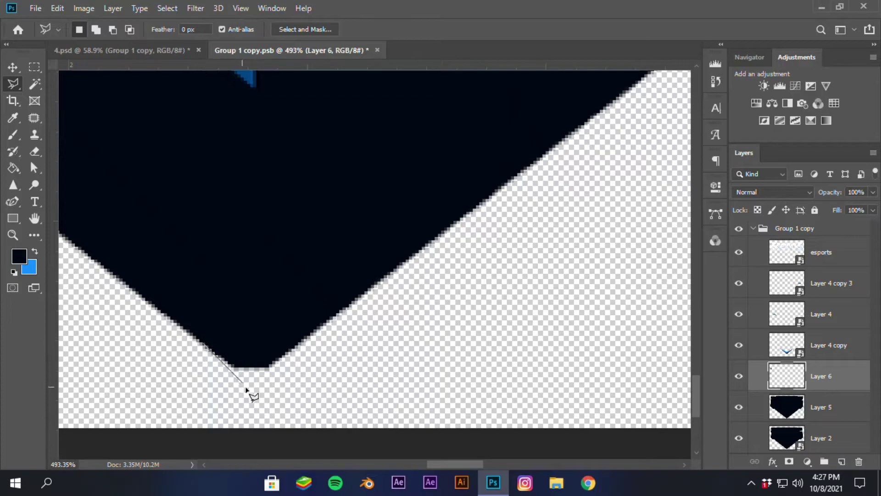
Step: Square off the dark badge's chamfered corner at the notch beside the final S with a filled selection, and deselect
drag(525, 143, 193, 294)
drag(615, 138, 425, 346)
drag(413, 114, 427, 367)
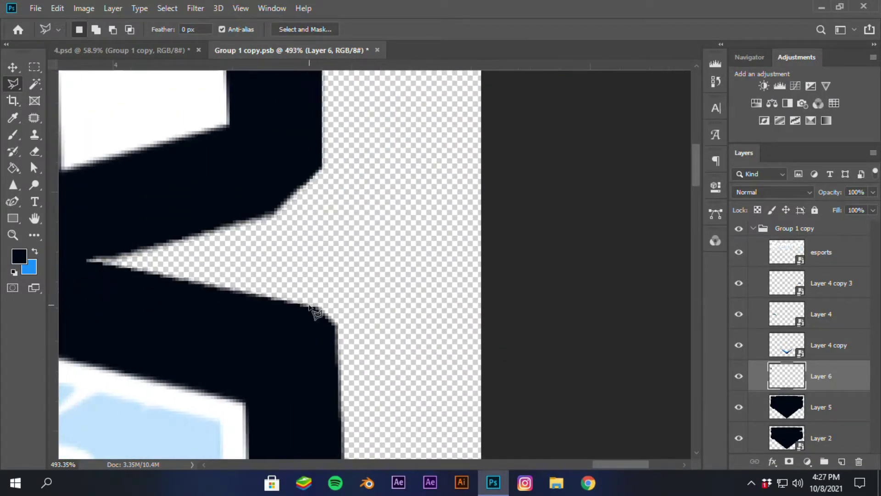
click(322, 326)
key(ctrl+d)
Step: Square off the chamfered top right corner of the dark badge with a filled polygonal selection, and deselect
key(l)
drag(303, 101, 304, 342)
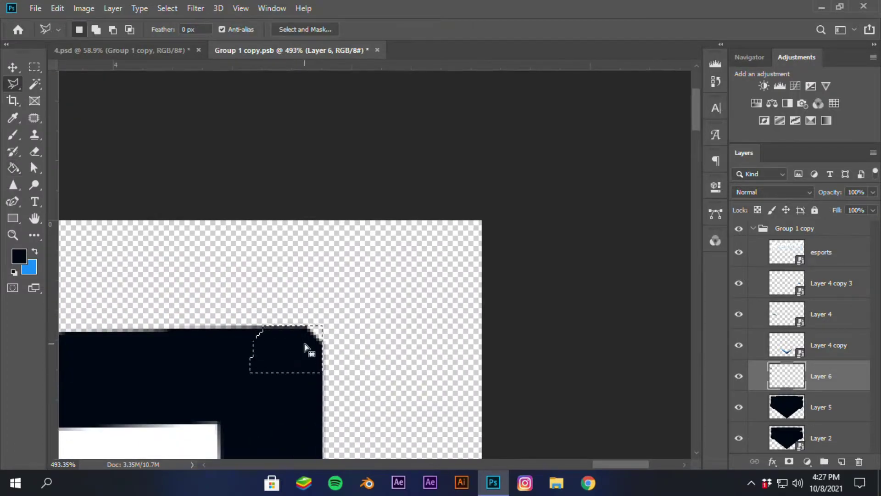
key(ctrl+d)
scroll(316, 340, down, 5)
click(257, 367)
key(ctrl+z)
scroll(294, 358, down, 10)
key(v)
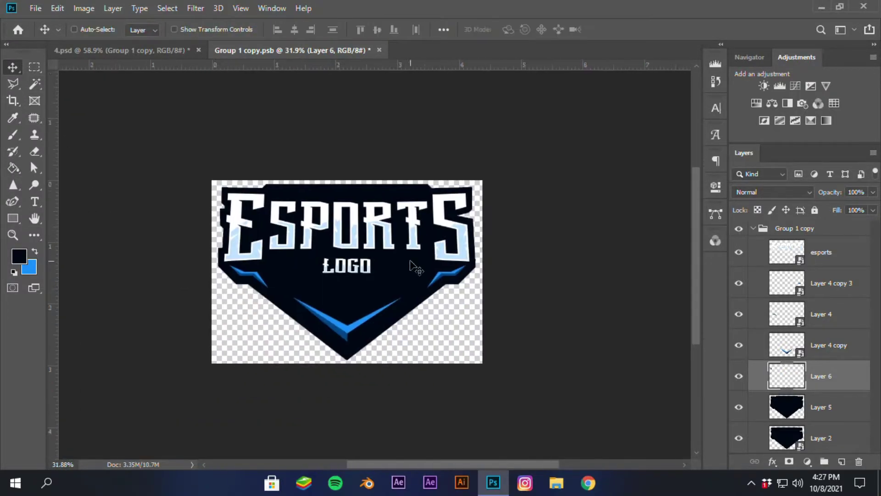
Step: Save the edited Group 1 copy contents and close them to return to 4.psd
key(ctrl+s)
key(ctrl+w)
scroll(431, 287, down, 2)
Step: Replace the old layer beneath Group 1 copy with a new empty layer
click(768, 287)
key(Delete)
click(842, 461)
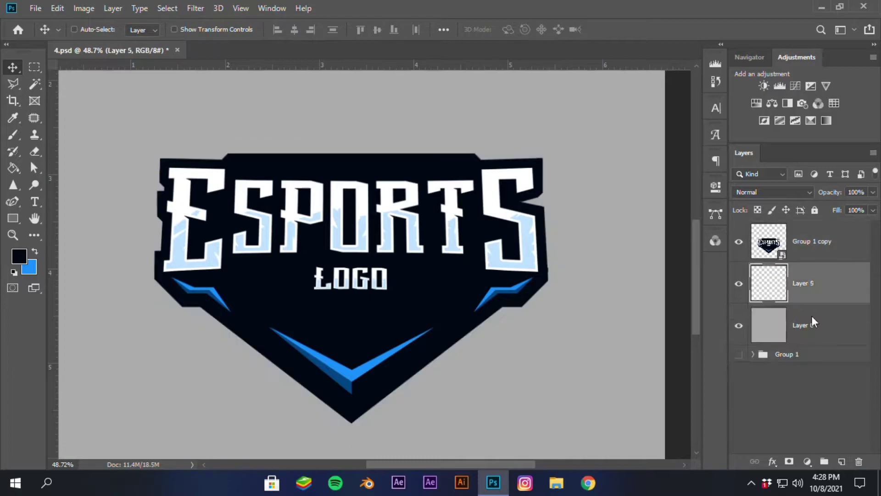
Step: Expand the badge selection, fill it with bright blue on Layer 5 as an outer outline, and deselect
click(158, 8)
click(315, 215)
key(Return)
key(x)
key(g)
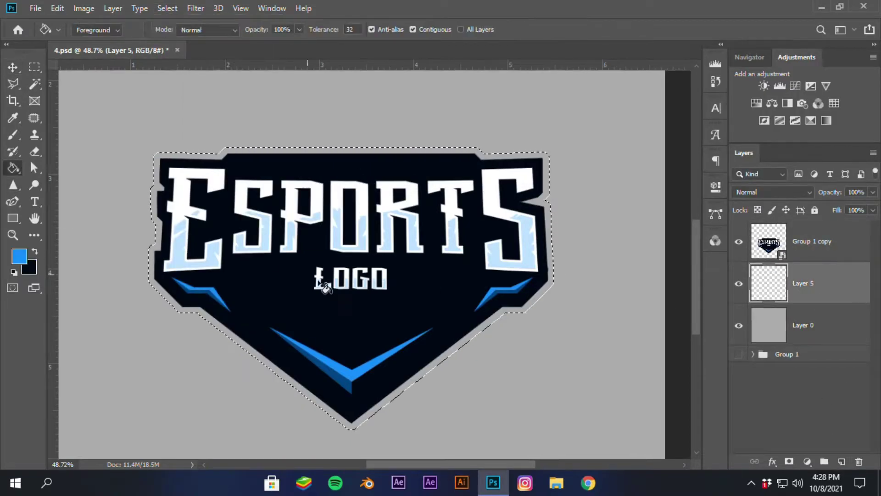
click(266, 255)
key(ctrl+d)
key(v)
Step: On a new layer above Layer 5, square off the blue outline's chamfered corner beside the E with a filled selection
scroll(225, 127, up, 20)
key(m)
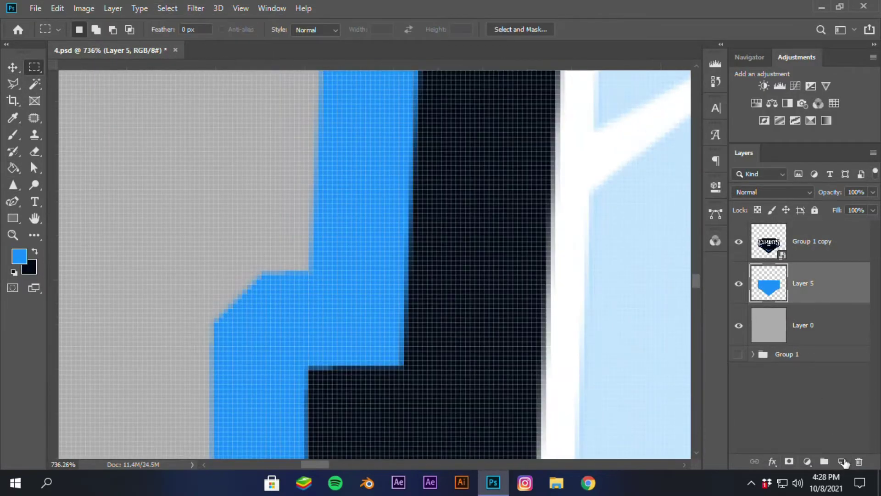
click(842, 461)
drag(248, 290, 248, 291)
key(g)
click(285, 266)
key(ctrl+d)
Step: Square off the chamfered top right corner of the blue outline with a blue-filled selection, and deselect
drag(290, 413, 293, 250)
mouse_move(551, 284)
mouse_down()
mouse_move(120, 293)
mouse_move(73, 317)
mouse_up()
drag(597, 276, 331, 340)
drag(367, 97, 340, 426)
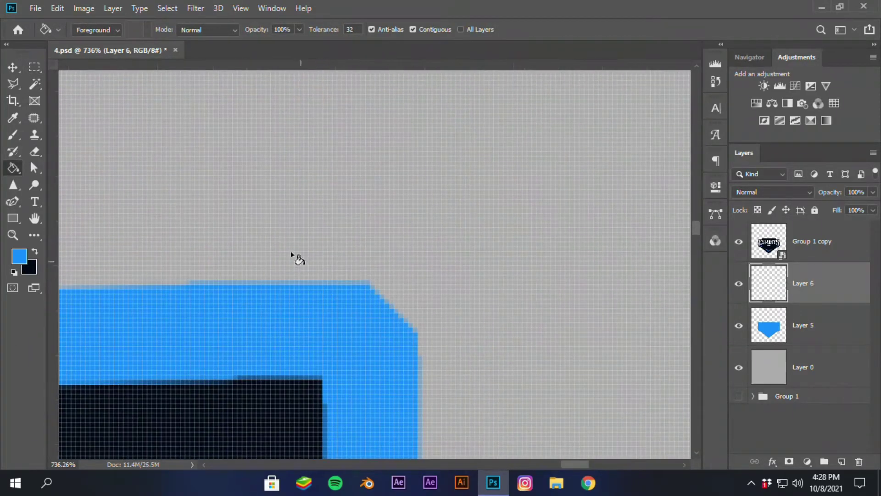
key(g)
click(397, 323)
key(ctrl+d)
Step: Square off the blue outline's corner at the notch beside the final S with a blue fill, and deselect
mouse_move(496, 427)
mouse_down()
mouse_move(409, 257)
mouse_move(431, 434)
mouse_move(401, 326)
mouse_up()
key(g)
click(310, 183)
key(ctrl+d)
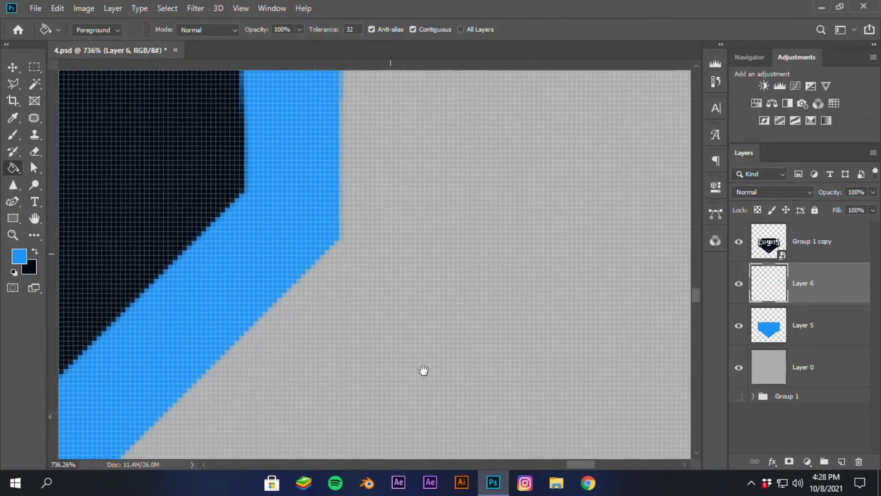
Step: Sharpen the blue outline's flattened bottom tip with a blue-filled polygonal selection extending both edges to a point
drag(183, 349, 405, 216)
drag(138, 349, 417, 174)
drag(645, 134, 272, 275)
key(l)
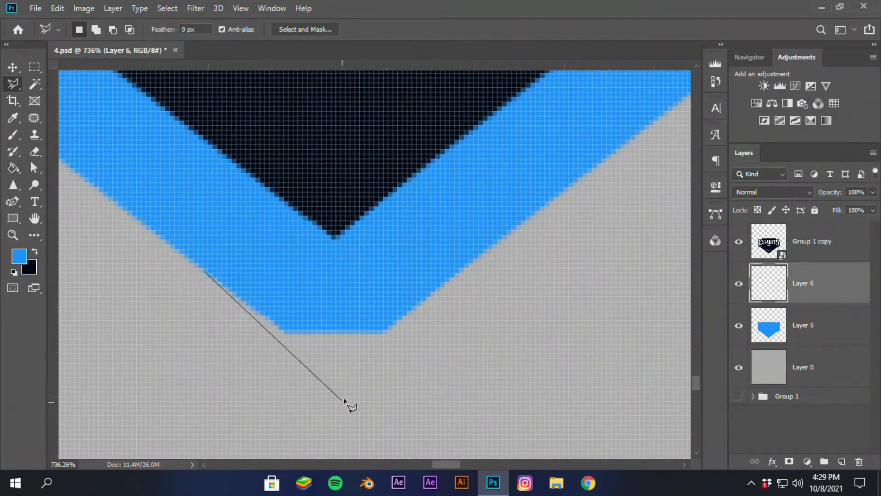
key(f)
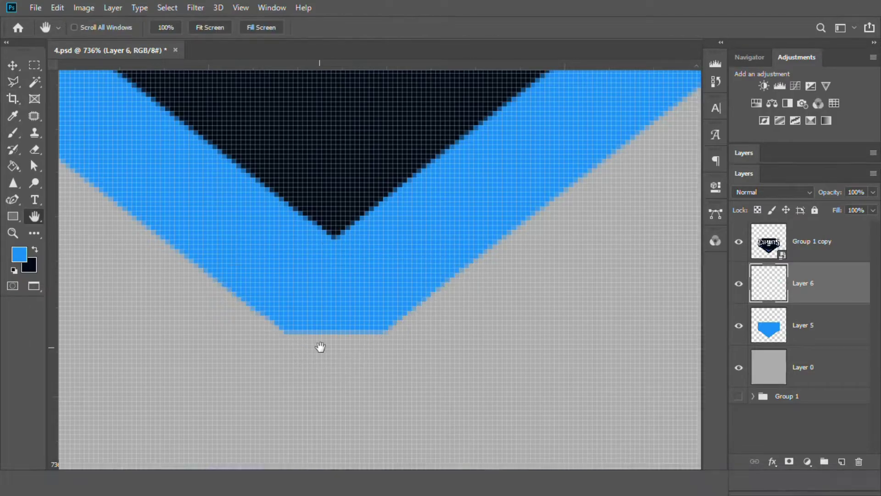
key(g)
click(299, 338)
key(f)
key(f)
scroll(326, 351, down, 10)
key(ctrl+d)
key(v)
scroll(350, 297, down, 17)
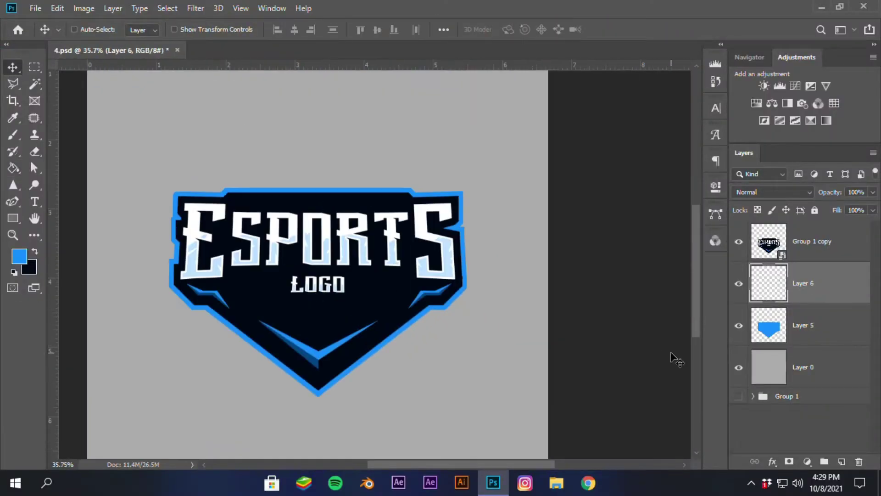
Step: Merge Layer 5 and Layer 6, and group the result with Group 1 copy under the name LOGO
click(821, 325)
shift+click(820, 286)
key(ctrl+e)
shift+click(820, 244)
click(825, 461)
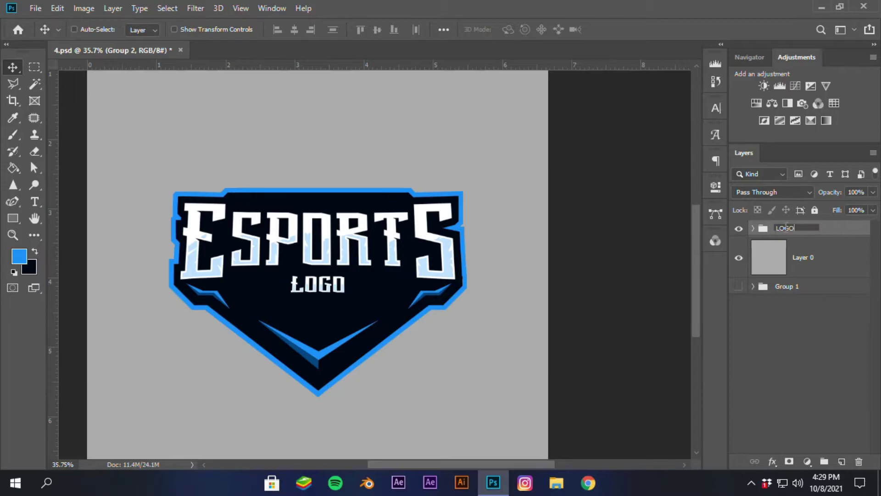
Step: Keep a hidden duplicate of the LOGO group below Layer 0, and convert the original LOGO group to a smart object
drag(790, 275, 790, 277)
click(739, 286)
right_click(841, 229)
click(704, 178)
Step: Fill the grey background on Layer 0 with dark navy
scroll(368, 339, down, 5)
drag(367, 327, 367, 302)
click(820, 283)
click(279, 190)
Step: Move the LOGO to the centre of the canvas and enlarge it
scroll(293, 298, up, 2)
scroll(207, 289, down, 1)
key(v)
scroll(382, 301, down, 2)
mouse_move(363, 263)
mouse_down()
mouse_move(358, 248)
mouse_move(362, 261)
mouse_up()
key(ctrl+t)
drag(447, 215, 458, 207)
drag(354, 318, 362, 318)
key(Return)
Step: Fine-tune the LOGO's size about the canvas centre and apply the transform
key(ctrl+t)
right_click(389, 252)
click(420, 327)
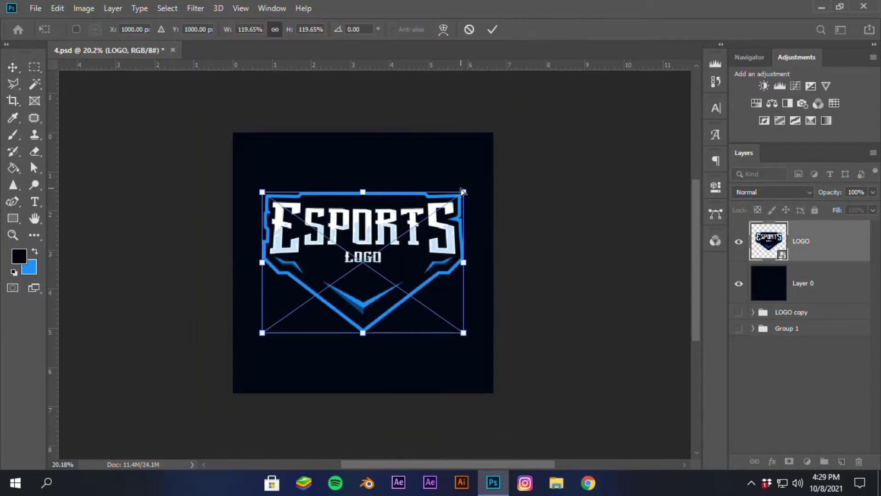
drag(463, 192, 459, 192)
click(492, 29)
Step: Duplicate the LOGO layer and place the copy directly beneath the original
key(ctrl+j)
drag(813, 242, 812, 303)
Step: Try enlarging LOGO copy 2 to about 158% behind the original logo, and undo it
key(ctrl+t)
drag(464, 262, 515, 282)
drag(413, 286, 394, 286)
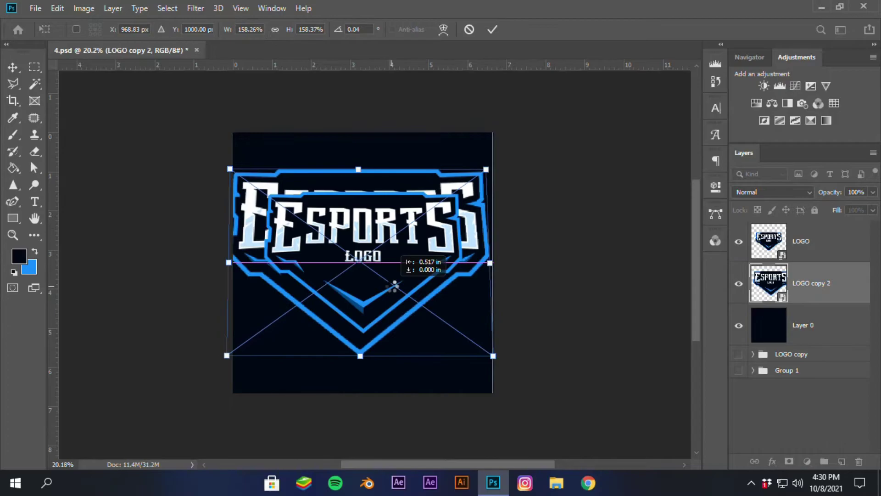
key(Return)
key(ctrl+z)
Step: Hide the original LOGO layer so only its enlarged-background copy is shown for editing
click(738, 242)
click(84, 8)
click(283, 234)
click(113, 8)
click(113, 8)
click(112, 8)
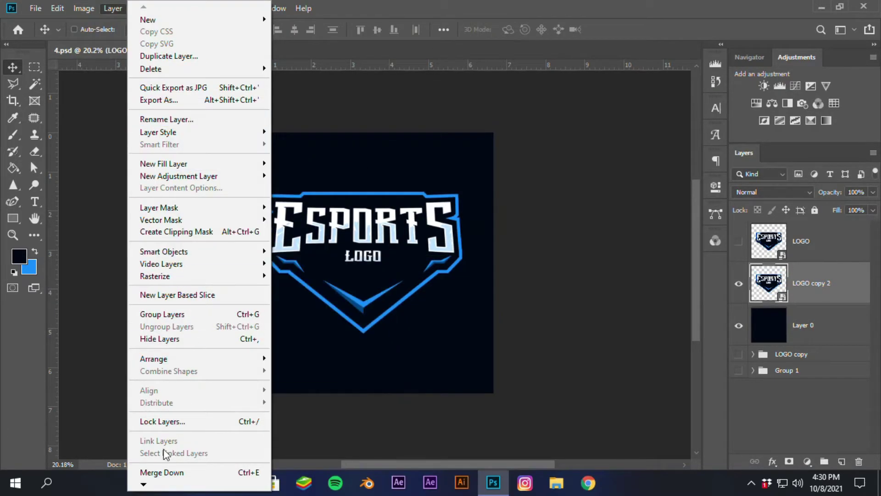
Step: Lay a Perspective Warp plane over the whole logo on LOGO copy 2 and switch to warping its corners
mouse_move(57, 8)
click(117, 274)
drag(244, 161, 485, 375)
click(210, 32)
drag(247, 157, 480, 373)
click(123, 30)
Step: Shift all four perspective corners of LOGO copy 2 so the logo sits toward the canvas's left edge
click(479, 157)
drag(480, 157, 475, 158)
drag(246, 157, 217, 144)
drag(247, 372, 203, 378)
drag(480, 373, 456, 367)
drag(475, 157, 444, 159)
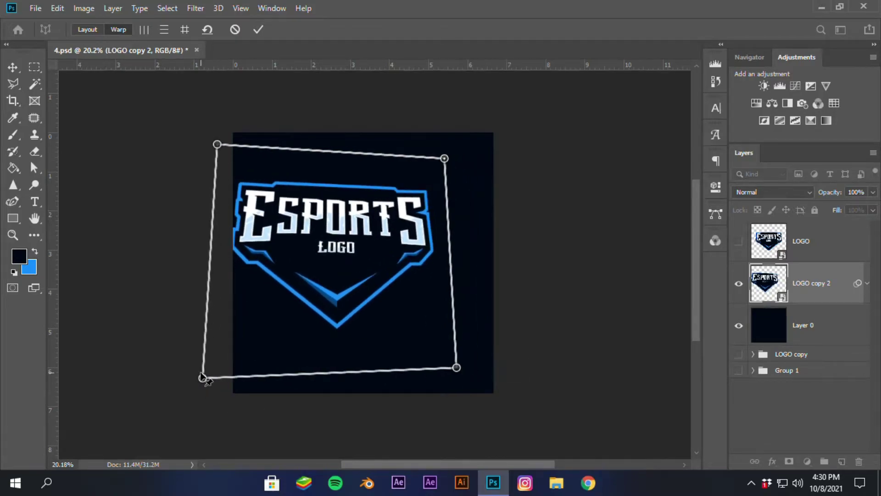
Step: Spread the two left perspective corners of LOGO copy 2 vertically so its left side looks larger and closer
drag(203, 377, 215, 373)
drag(217, 144, 176, 155)
mouse_move(214, 372)
mouse_down()
mouse_move(170, 370)
mouse_move(214, 372)
mouse_up()
drag(176, 155, 208, 145)
drag(214, 372, 209, 380)
drag(208, 145, 211, 129)
drag(209, 380, 212, 386)
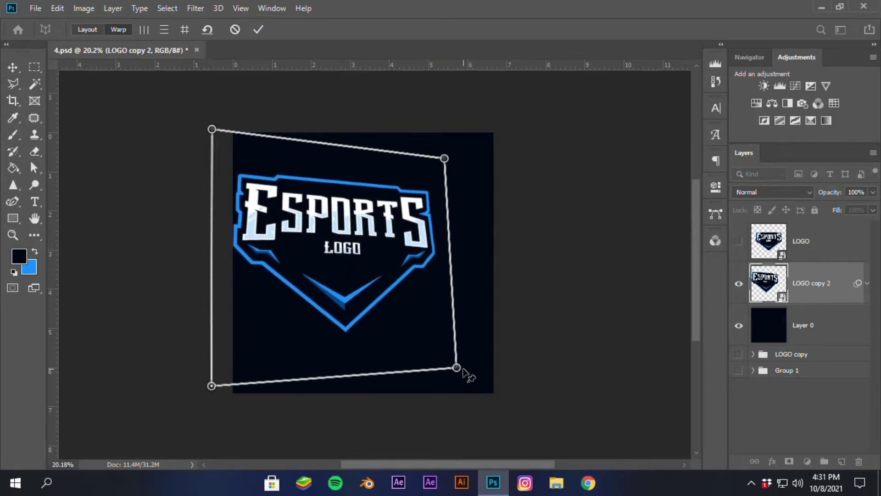
Step: Pull in the two right perspective corners of LOGO copy 2 so that side recedes, and apply the warp
drag(456, 368, 446, 388)
drag(444, 159, 448, 169)
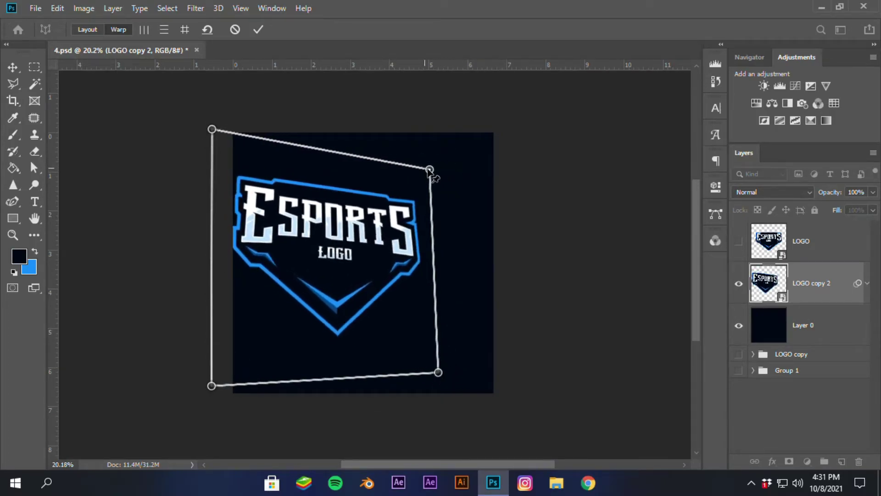
key(Return)
Step: Try enlarging the warped LOGO copy 2 and shifting it across the canvas, and undo the change
key(ctrl+z)
key(ctrl+z)
key(ctrl+t)
drag(445, 327, 354, 320)
drag(387, 255, 508, 260)
key(Return)
right_click(817, 283)
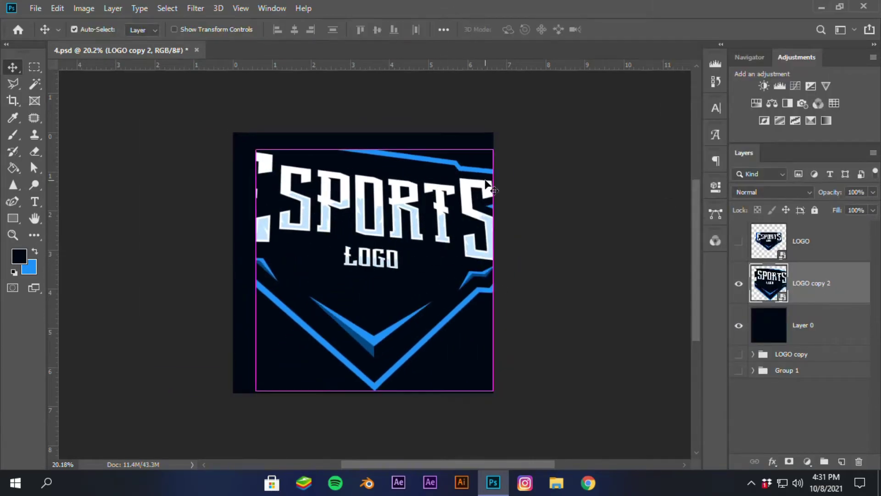
key(ctrl+z)
Step: Convert the warped LOGO copy 2 to a smart object and enlarge it to about 195% beyond the canvas edges
right_click(822, 283)
click(701, 135)
key(ctrl+t)
drag(362, 392, 362, 453)
drag(419, 317, 436, 227)
drag(382, 427, 382, 455)
drag(444, 263, 435, 263)
scroll(435, 263, up, 2)
drag(163, 310, 90, 310)
drag(320, 316, 367, 321)
scroll(392, 313, down, 2)
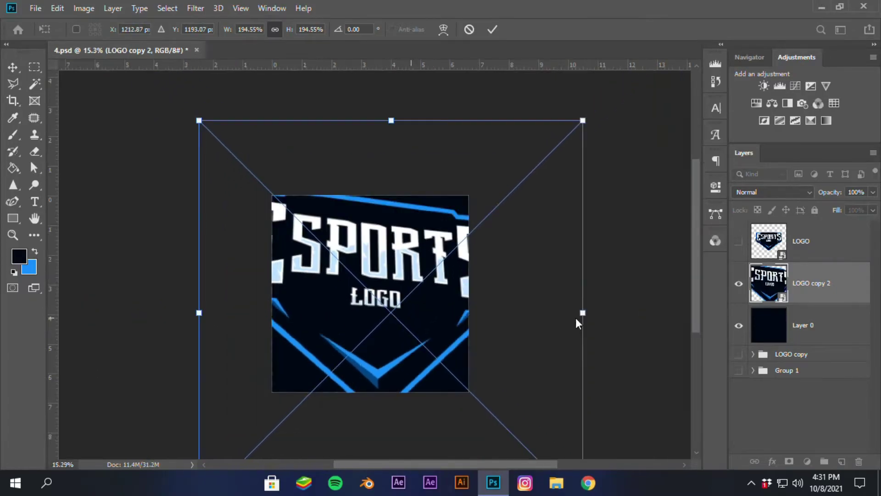
Step: Reduce LOGO copy 2 to about 184%, adjust its position over the canvas, and apply the transform
drag(583, 312, 563, 313)
drag(485, 323, 488, 319)
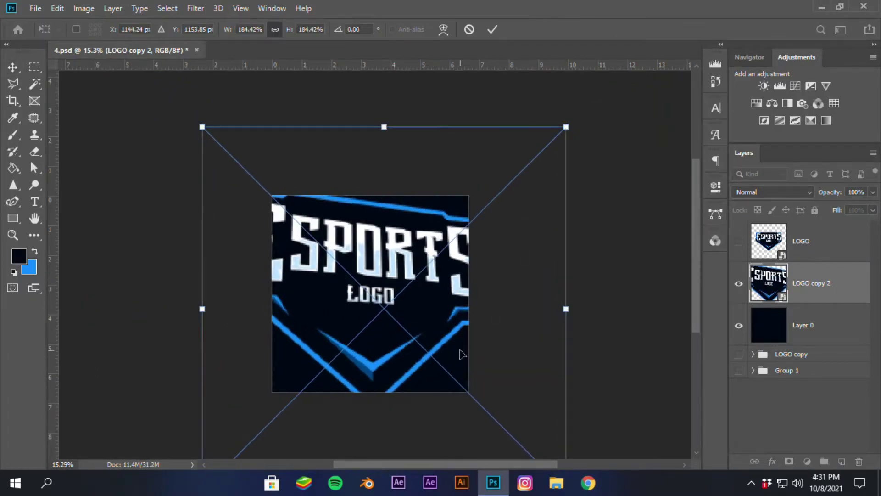
scroll(492, 309, down, 3)
drag(581, 348, 577, 345)
key(Return)
Step: Rescale and reposition LOGO copy 2 so the E meets the canvas's left edge and the lettering runs off the right
scroll(427, 184, up, 1)
drag(427, 183, 427, 301)
key(ctrl+t)
drag(607, 296, 641, 296)
drag(597, 296, 555, 295)
drag(638, 294, 638, 285)
drag(183, 284, 115, 287)
drag(431, 297, 424, 317)
drag(620, 304, 570, 305)
drag(452, 311, 559, 302)
drag(675, 293, 640, 295)
drag(520, 302, 545, 293)
drag(681, 261, 680, 258)
key(Return)
Step: Add a layer mask to LOGO copy 2
scroll(473, 313, up, 2)
click(789, 461)
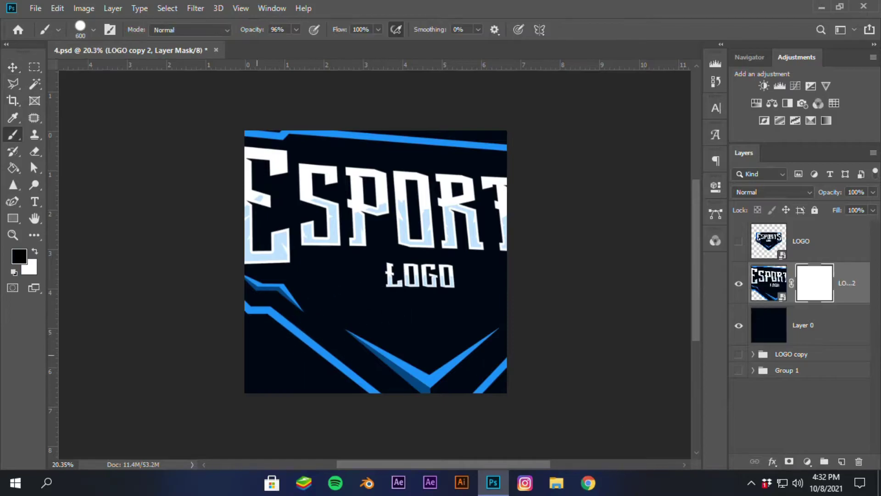
Step: Paint black on LOGO copy 2's mask with a soft 857 px brush to fade the stripes in the canvas's lower corners
right_click(317, 208)
drag(317, 208, 318, 200)
key(ctrl+z)
mouse_move(301, 380)
mouse_down()
mouse_move(337, 349)
mouse_move(306, 368)
mouse_move(300, 397)
mouse_up()
mouse_move(299, 397)
mouse_down()
mouse_move(275, 347)
mouse_move(350, 345)
mouse_up()
drag(350, 346, 349, 387)
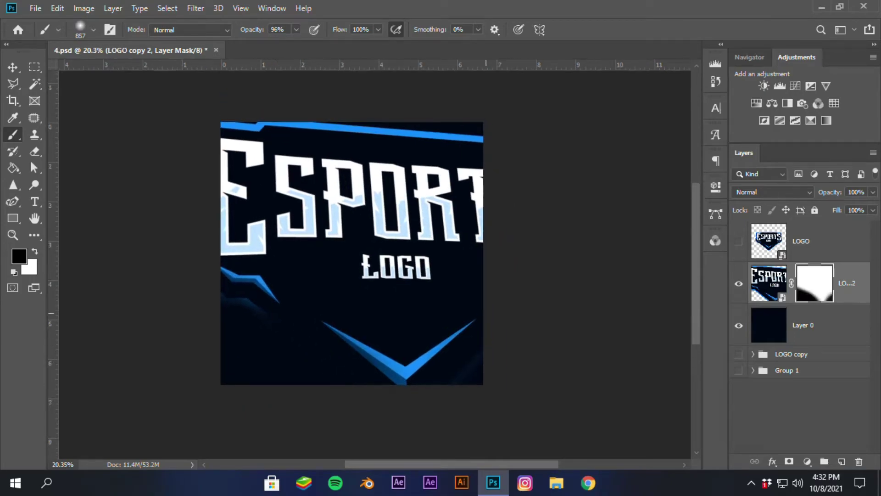
Step: Fade the right, left and top edges of LOGO copy 2 with soft black strokes on its mask, undoing one misplaced stroke
drag(510, 248, 512, 183)
drag(512, 229, 499, 248)
drag(413, 404, 416, 319)
drag(417, 326, 349, 333)
key(ctrl+z)
mouse_move(542, 95)
mouse_down()
mouse_move(505, 253)
mouse_move(553, 242)
mouse_up()
drag(437, 184, 317, 177)
drag(293, 202, 291, 80)
drag(188, 215, 181, 152)
mouse_move(149, 96)
mouse_down()
mouse_move(152, 174)
mouse_move(171, 83)
mouse_up()
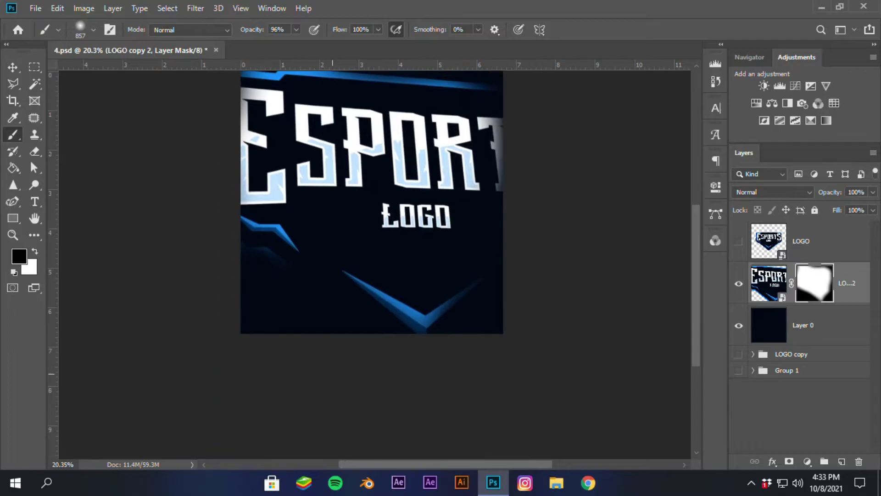
Step: Deepen the mask fade along the canvas's bottom and right edges so the lower chevron's tip dissolves into the background
drag(436, 352, 398, 356)
drag(528, 184, 488, 253)
mouse_move(489, 138)
mouse_down()
mouse_move(501, 195)
mouse_move(362, 172)
mouse_up()
drag(492, 403, 487, 318)
drag(486, 318, 481, 328)
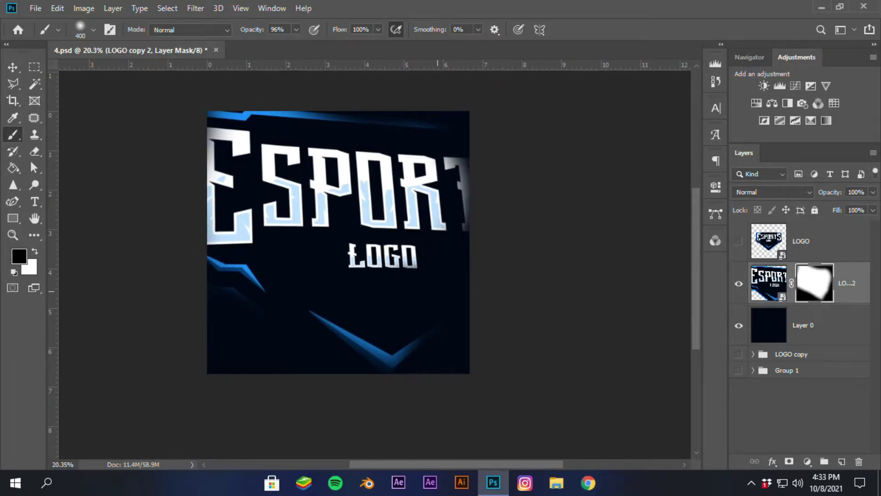
Step: Paint white on LOGO copy 2's mask with a soft 400 px brush to restore the lower-left stripe and the chevron
scroll(457, 419, down, 2)
scroll(338, 297, up, 2)
key(c)
key(x)
key(v)
scroll(296, 278, up, 3)
key(b)
scroll(270, 266, down, 2)
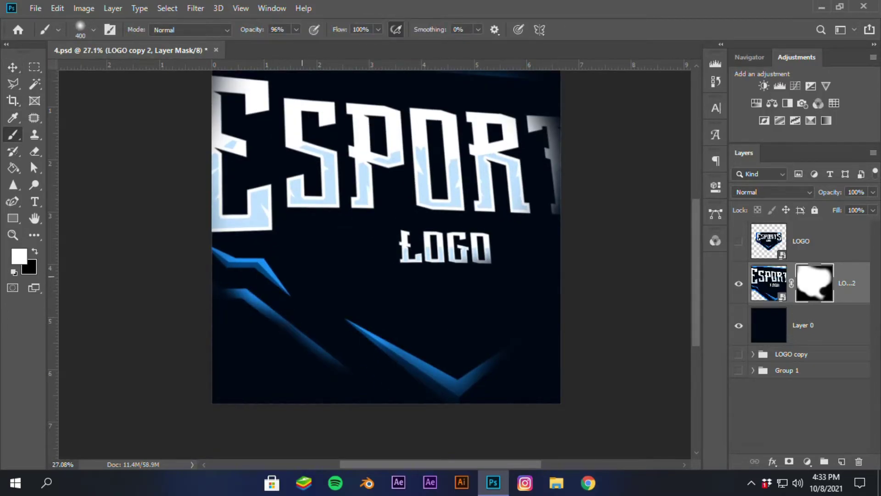
drag(302, 276, 284, 322)
drag(373, 326, 291, 300)
drag(387, 298, 379, 313)
drag(367, 271, 420, 366)
Step: Fade LOGO copy 2 slightly at the canvas's side edges with black strokes on its mask
drag(185, 167, 188, 191)
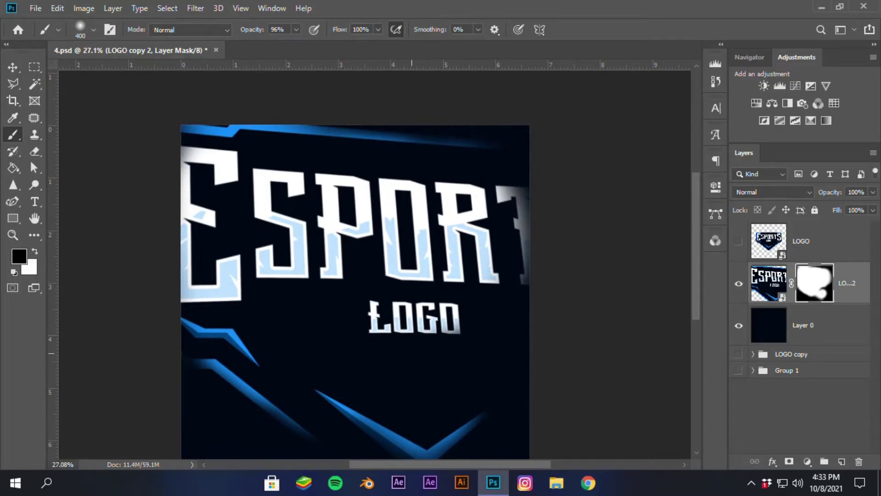
drag(545, 275, 549, 206)
mouse_move(550, 206)
mouse_down()
mouse_move(546, 296)
mouse_move(546, 223)
mouse_up()
Step: Create a layer above LOGO copy 2 and dab dark navy with a soft 800 px brush over its right side
key(ctrl+shift+alt+n)
scroll(496, 353, down, 3)
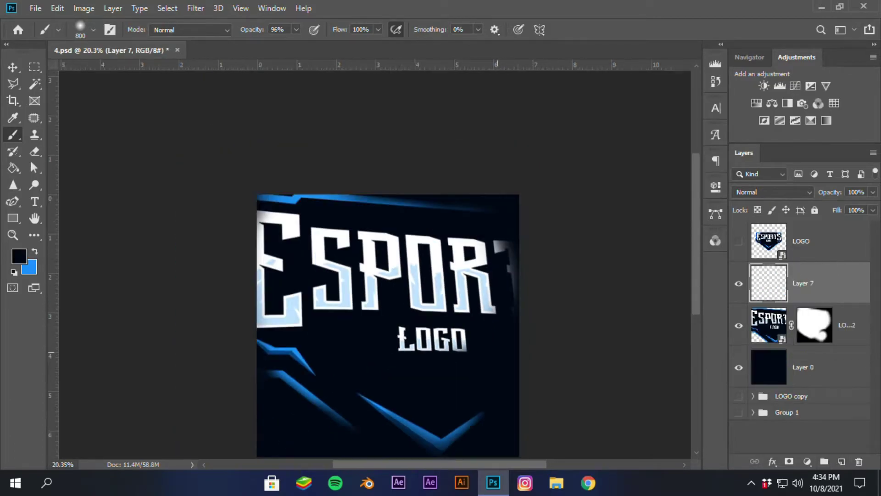
click(459, 397)
click(502, 232)
scroll(445, 261, down, 1)
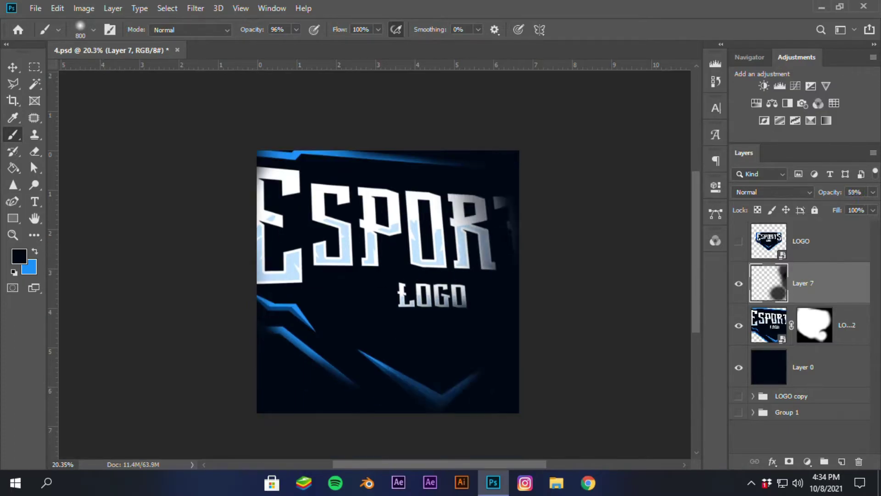
Step: Set Layer 7's opacity to 41%, show the LOGO layer, and save the document
key(v)
key(4)
key(1)
key(ctrl+s)
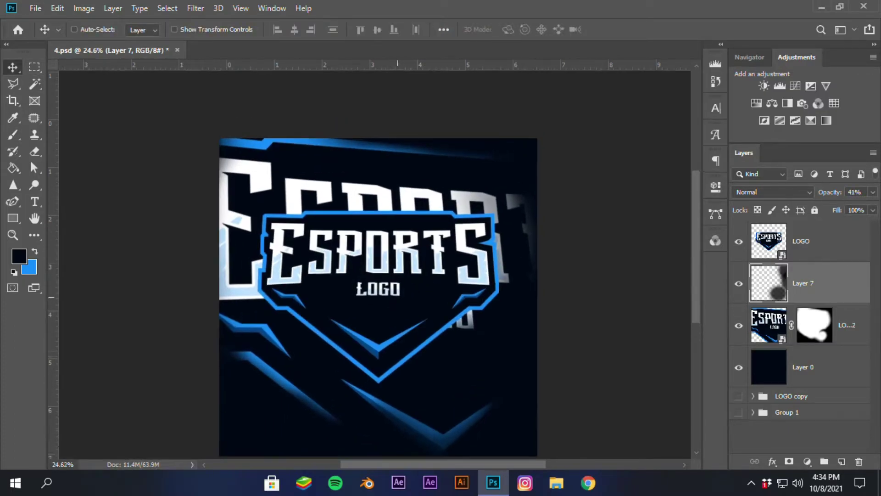
Step: Give LOGO a dark drop shadow with 100% opacity, 0 px distance, 0% spread and 150 px size, and change its blend mode
right_click(842, 241)
click(688, 15)
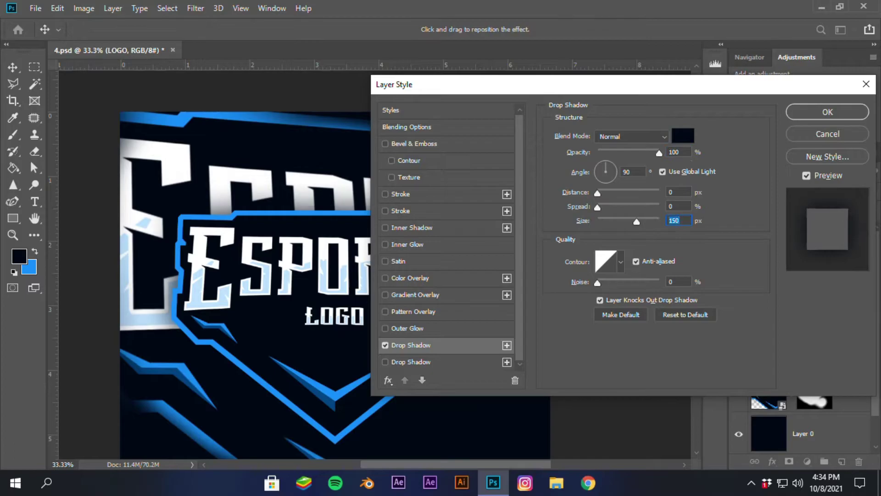
click(631, 137)
click(609, 187)
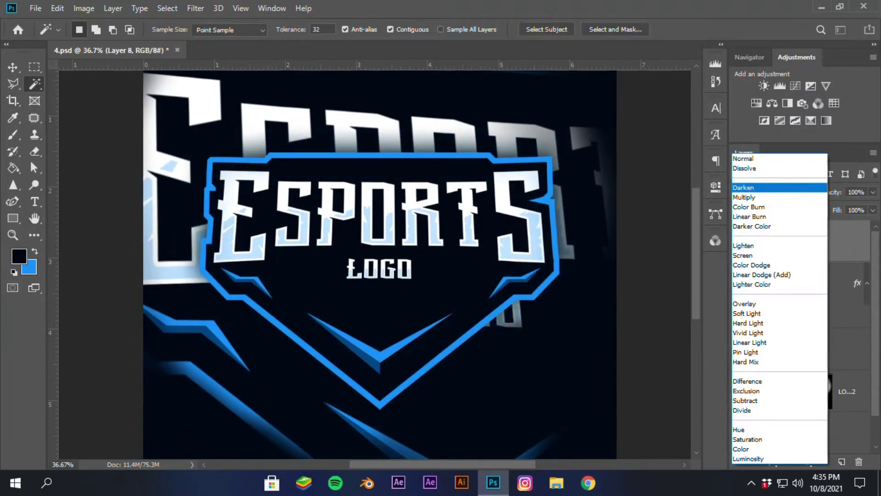
Step: Set Layer 8's blend mode to Color Dodge and duplicate the layer
key(Return)
key(ctrl+j)
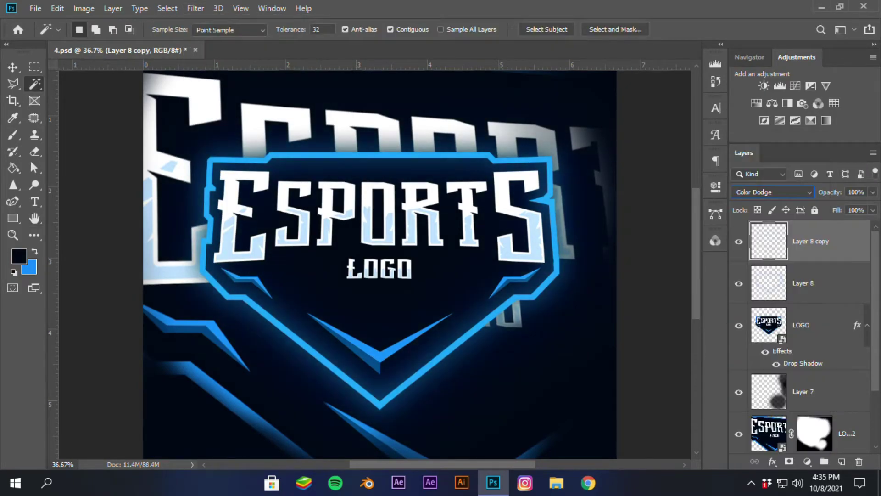
Step: Add a smooth Inner Bevel to LOGO with about 584% depth, 0 px size and 15 px soften, and set Layer 8 copy's opacity to 58%
click(801, 325)
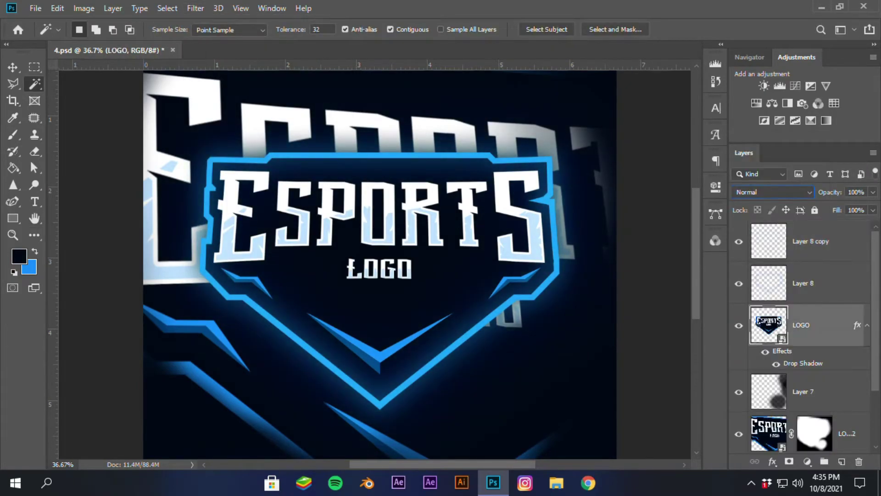
double_click(822, 330)
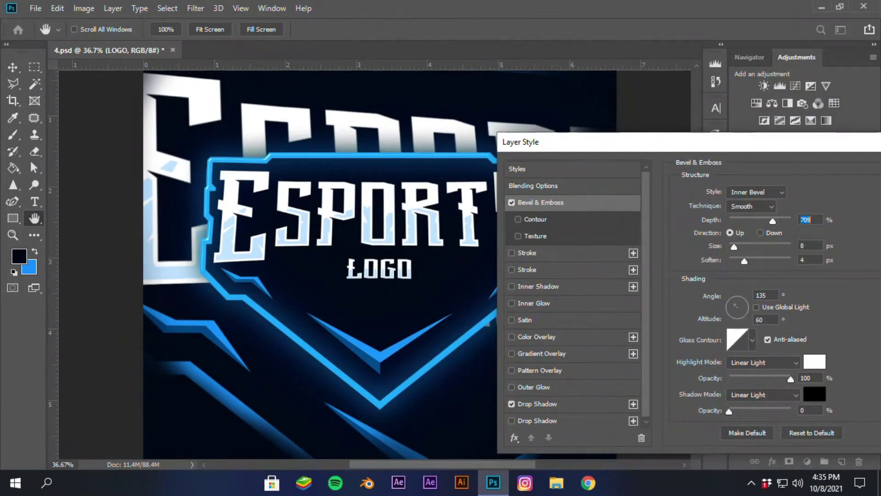
drag(773, 221, 765, 221)
drag(744, 261, 729, 247)
drag(767, 261, 787, 262)
click(765, 222)
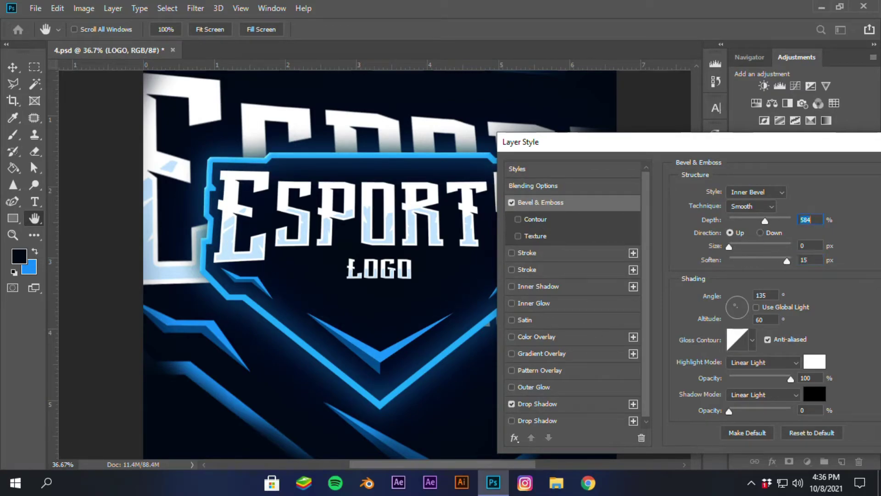
key(Down)
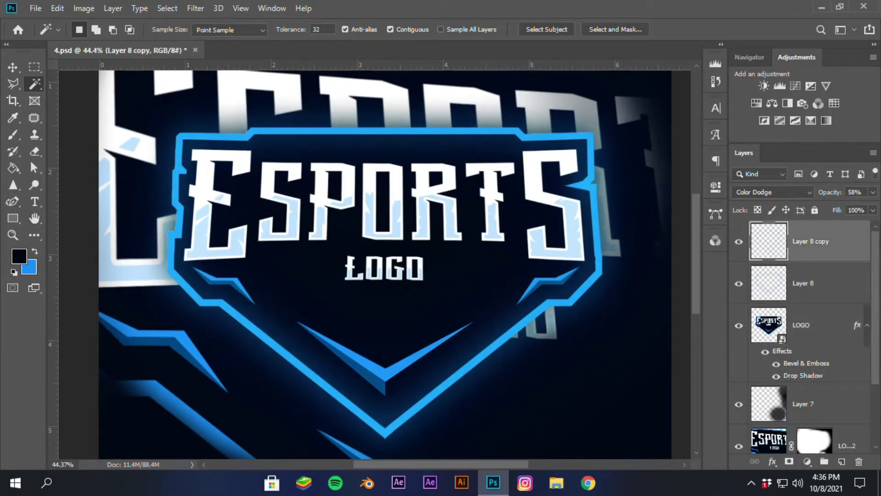
Step: Save the document and set LOGO copy 2's opacity to 92%
scroll(443, 279, down, 7)
key(v)
key(ctrl+s)
scroll(803, 337, down, 3)
scroll(804, 324, up, 3)
click(867, 325)
click(808, 324)
scroll(808, 324, down, 3)
click(808, 317)
click(848, 358)
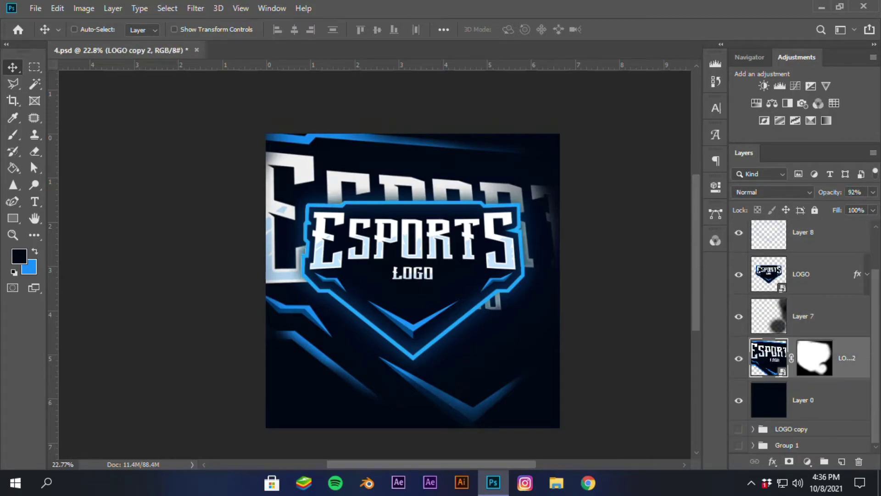
Step: Replace Layer 7 with a reversed radial transparent-to-black Gradient Fill above LOGO copy 2, adjusting its scale
click(803, 316)
key(Delete)
click(842, 461)
click(808, 461)
click(821, 239)
click(672, 256)
click(662, 280)
click(652, 320)
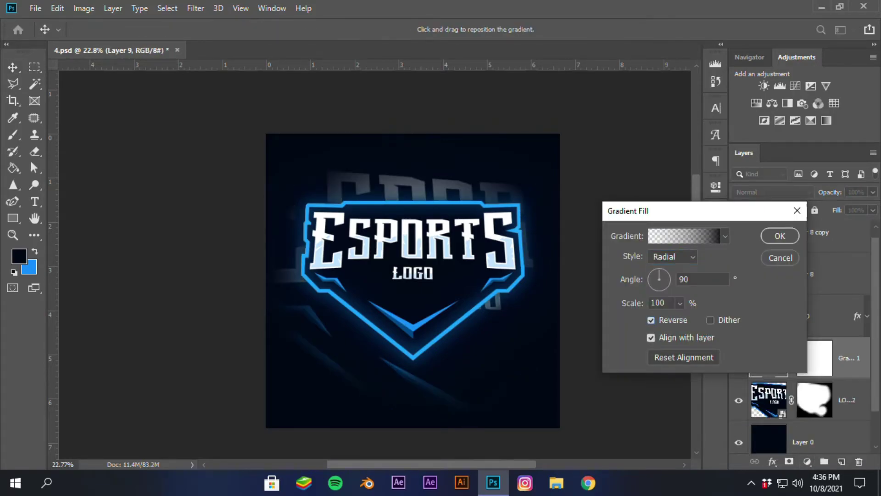
drag(679, 319, 682, 318)
click(779, 236)
Step: Convert the gradient fill to a smart object and stretch it beyond the canvas's top and bottom edges
right_click(794, 358)
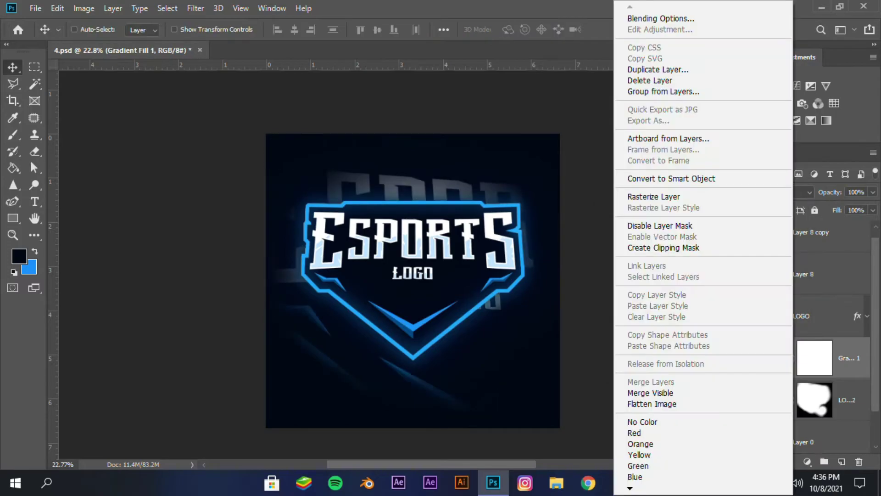
click(669, 178)
key(ctrl+t)
drag(413, 134, 414, 76)
drag(413, 427, 413, 475)
drag(419, 373, 402, 343)
key(Return)
Step: Add a layer mask to the gradient and paint its centre black with a soft 800 px brush, keeping only the edges dark
click(789, 461)
key(b)
drag(344, 173, 349, 284)
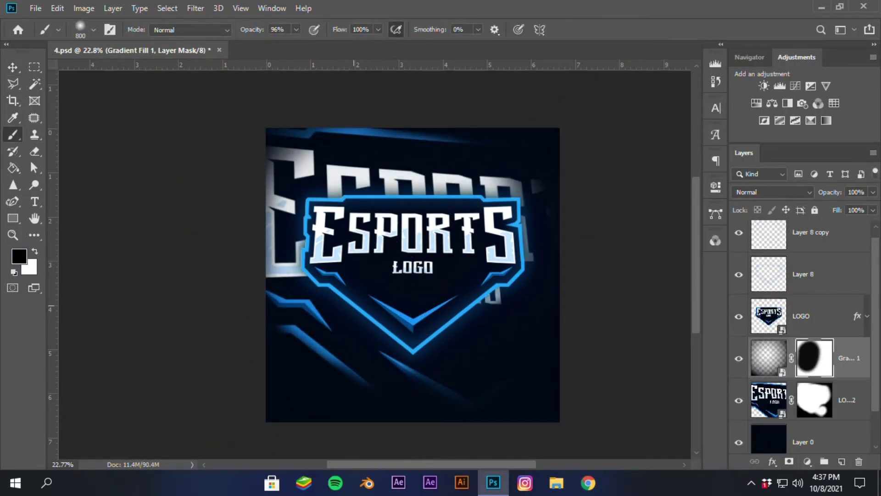
key(ctrl+minus)
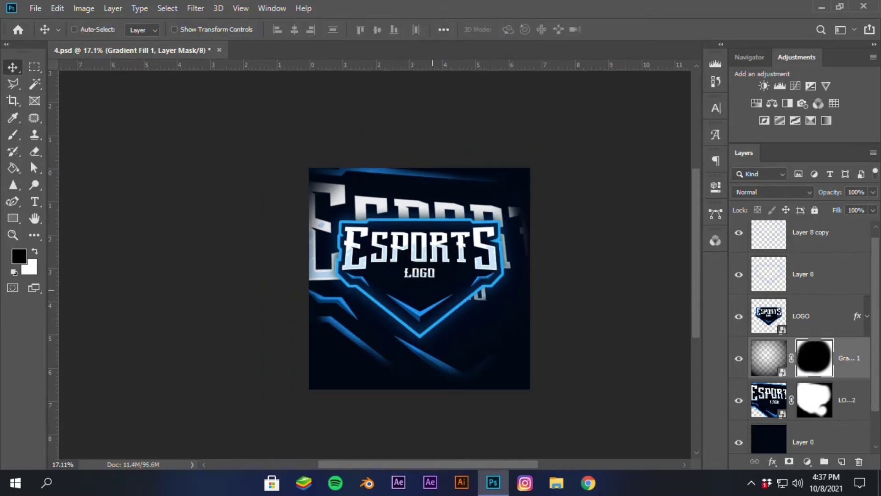
key(ctrl+plus)
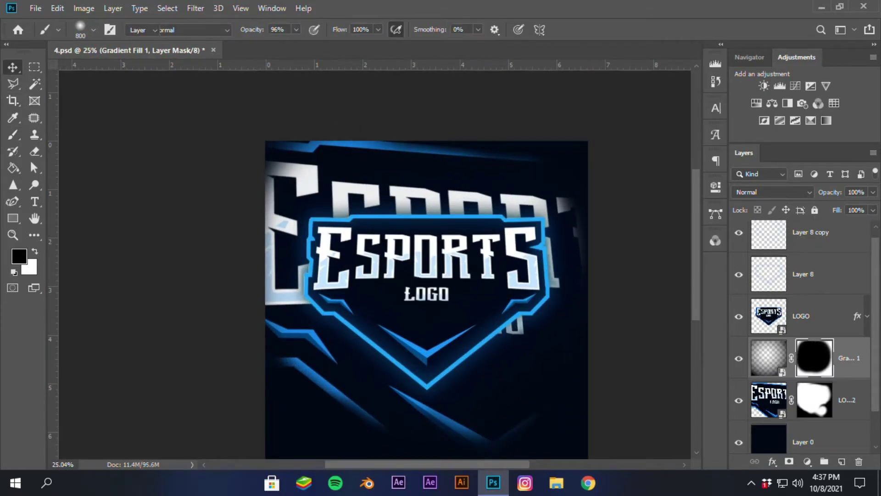
Step: Group the layers from Layer 0 through Layer 8 copy and duplicate the group
key(v)
scroll(313, 280, down, 1)
scroll(313, 280, down, 3)
scroll(806, 398, down, 2)
click(805, 399)
click(738, 400)
click(739, 400)
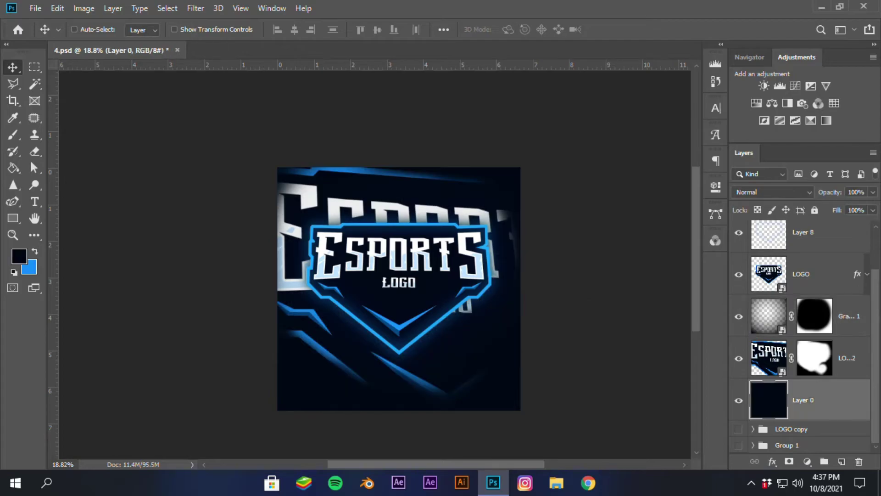
scroll(805, 321, up, 2)
shift+click(806, 240)
scroll(806, 276, down, 2)
key(ctrl+g)
Step: Convert the duplicated group to a smart object and hide the original Group 2
right_click(797, 229)
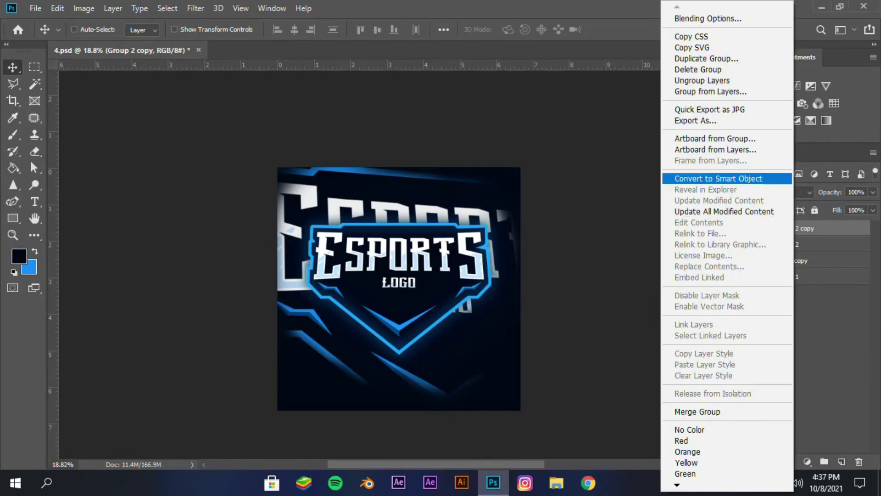
click(753, 178)
click(739, 270)
scroll(301, 321, up, 6)
scroll(376, 347, down, 4)
Step: Place the merged artwork in a frame covering the canvas and convert the framed layer to a smart object
drag(552, 398, 591, 438)
right_click(839, 241)
click(762, 179)
key(v)
mouse_move(459, 239)
mouse_down()
mouse_move(438, 290)
mouse_move(459, 276)
mouse_up()
scroll(276, 146, up, 5)
drag(376, 216, 377, 158)
scroll(321, 138, up, 5)
scroll(425, 262, down, 8)
drag(424, 262, 290, 174)
Step: Open the Camera Raw Filter for the framed artwork, compare the color, creative and user presets, and apply one
click(195, 9)
click(229, 86)
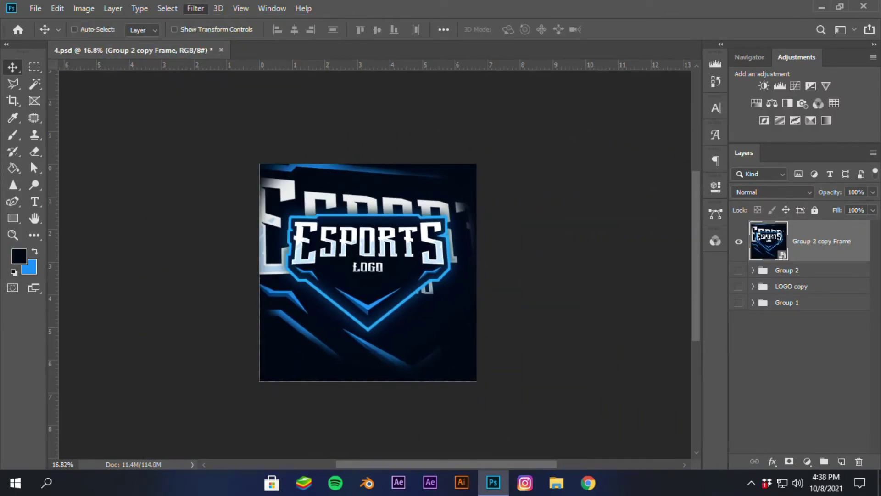
click(803, 124)
click(803, 190)
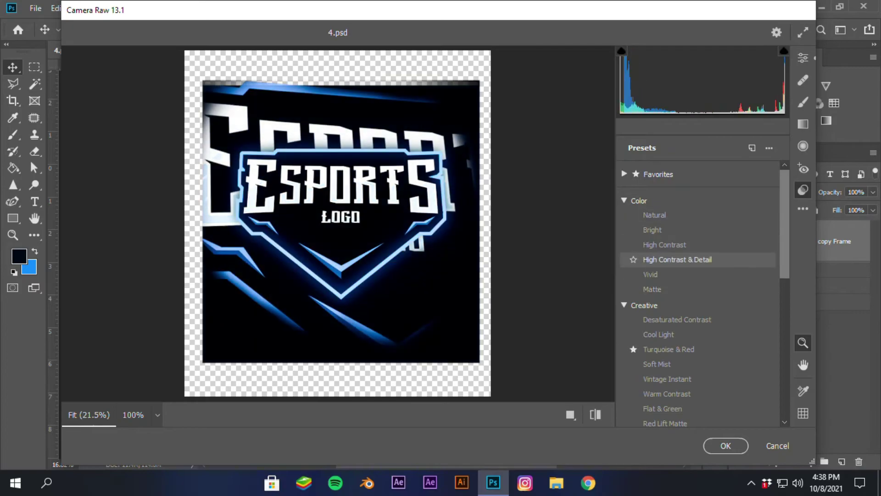
scroll(670, 318, down, 1)
scroll(670, 321, down, 5)
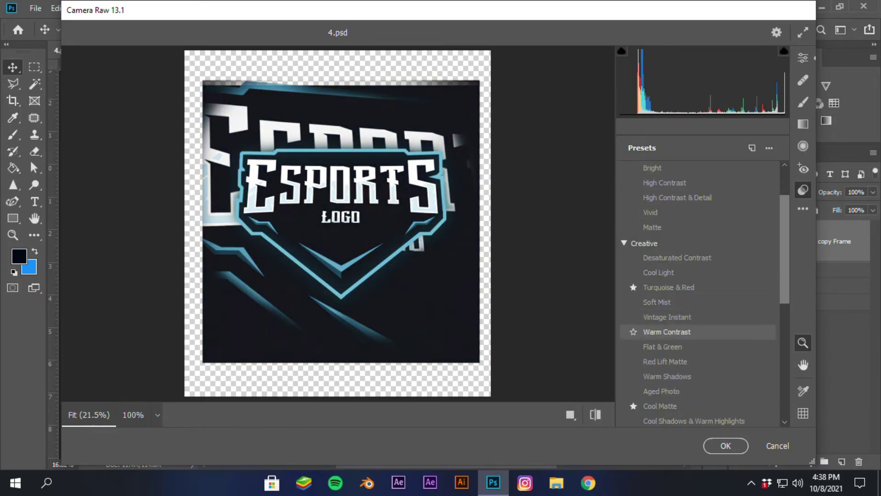
scroll(670, 321, down, 5)
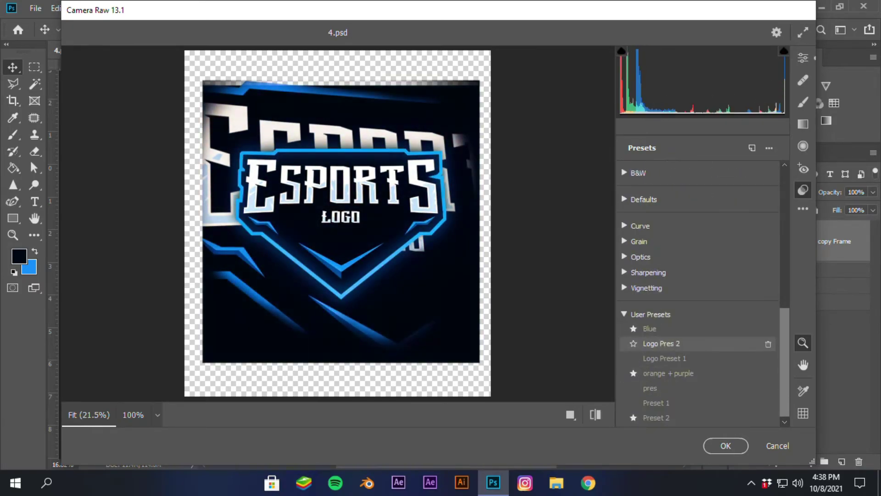
scroll(670, 383, up, 11)
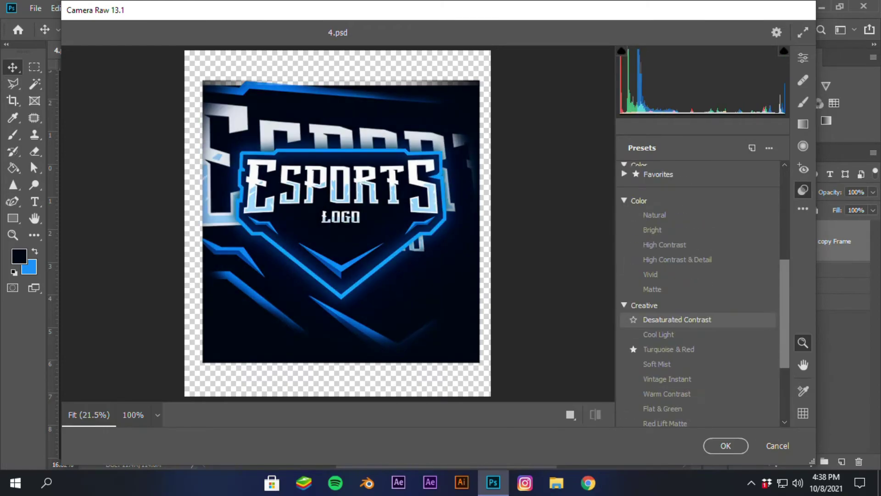
scroll(670, 322, down, 10)
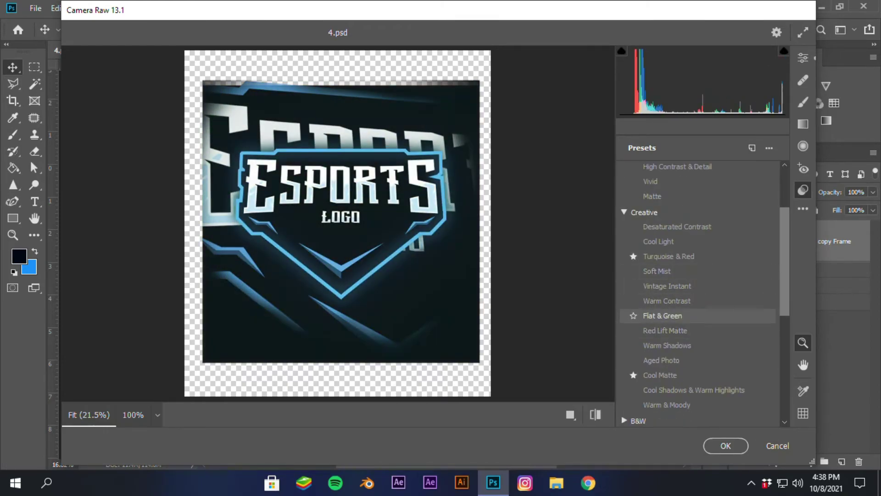
Step: Inspect the E at 100% and set the Basic adjustments Whites to -25, Blacks to +30 and Texture to 0
click(803, 58)
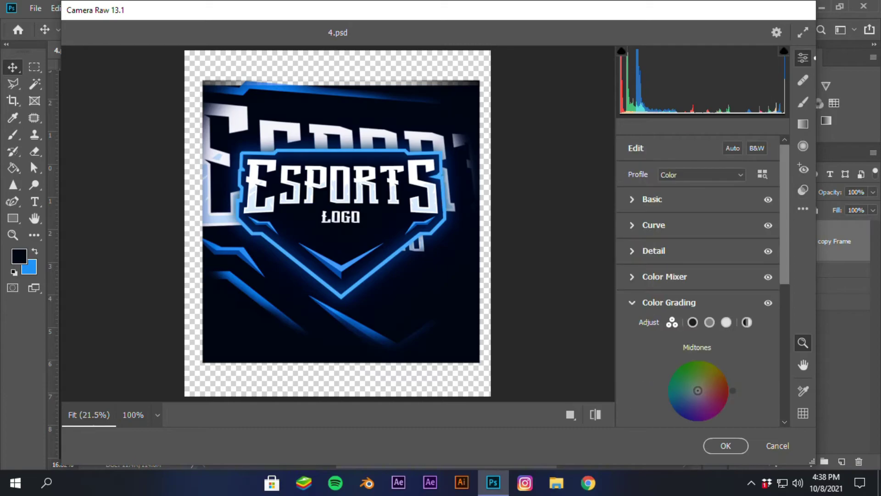
click(652, 199)
click(257, 160)
click(257, 161)
click(257, 161)
drag(344, 136, 471, 123)
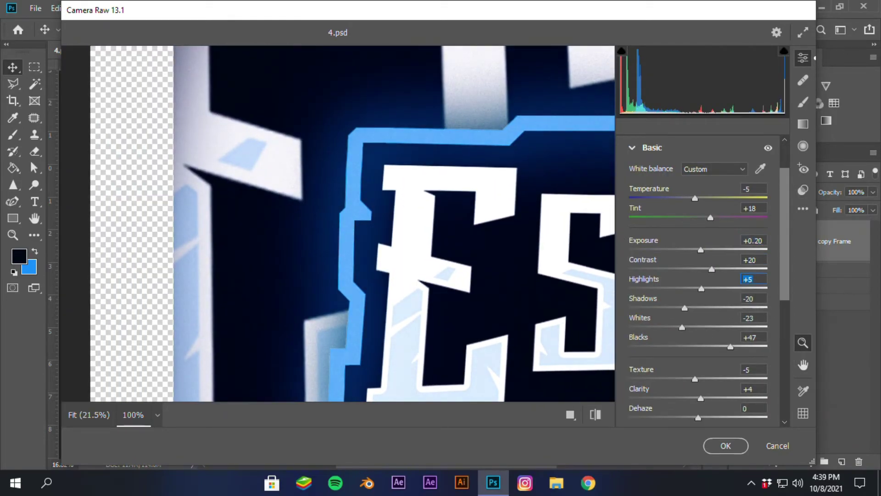
text(+)
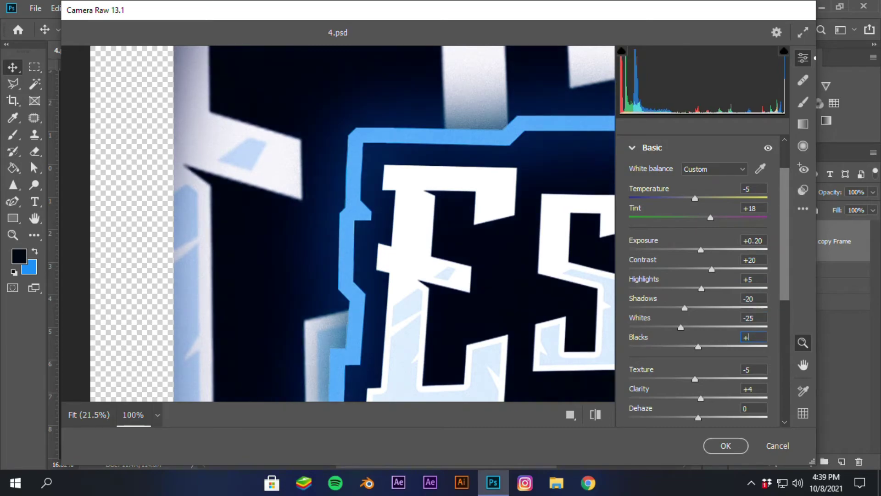
text(30)
scroll(698, 280, down, 3)
text(0)
scroll(699, 280, down, 3)
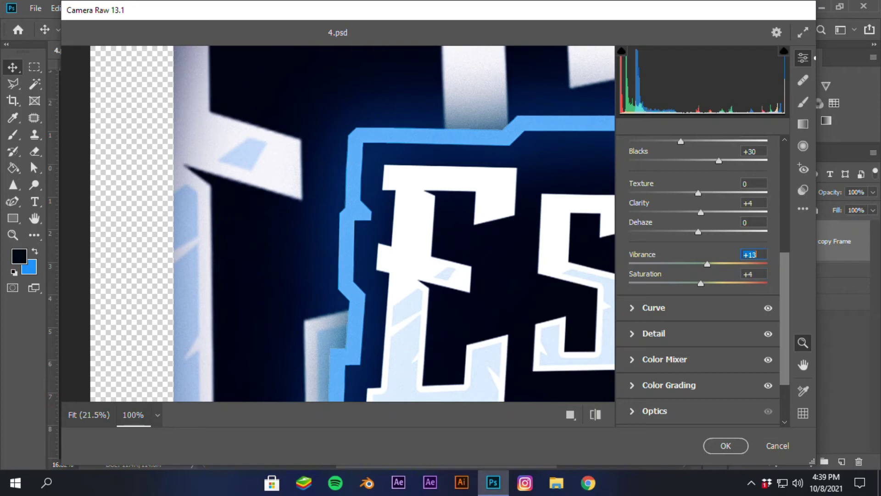
Step: Tint the shadows toward blue in Color Grading
scroll(688, 294, down, 3)
click(670, 311)
click(550, 285)
scroll(661, 303, up, 1)
drag(657, 309, 653, 309)
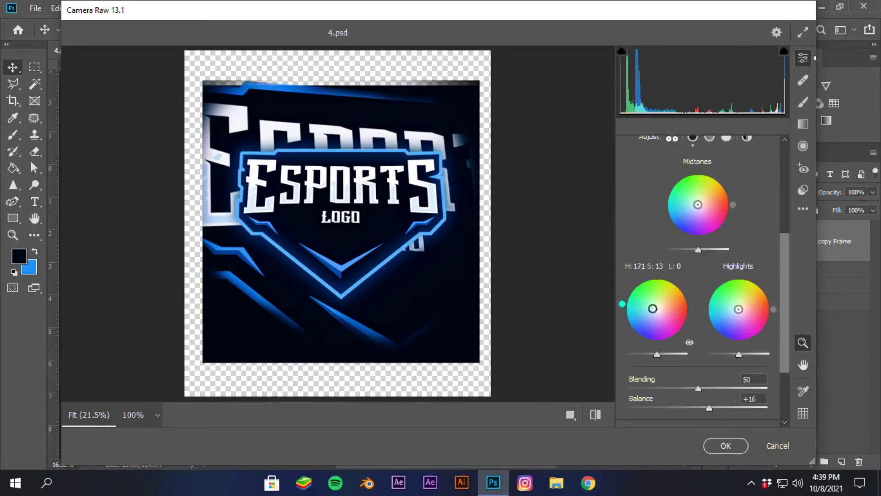
scroll(656, 312, down, 3)
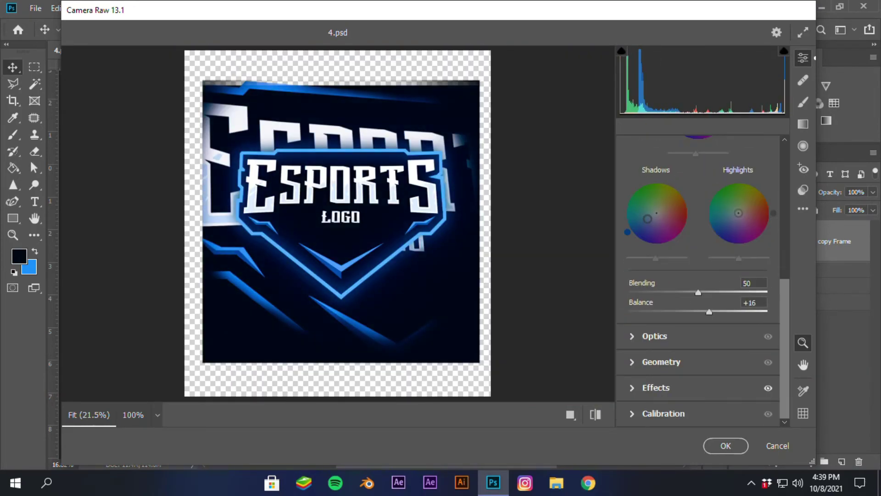
Step: Set the Shadows of the parametric curve to -8 and apply the Camera Raw Filter to the framed artwork
scroll(698, 280, up, 9)
click(653, 251)
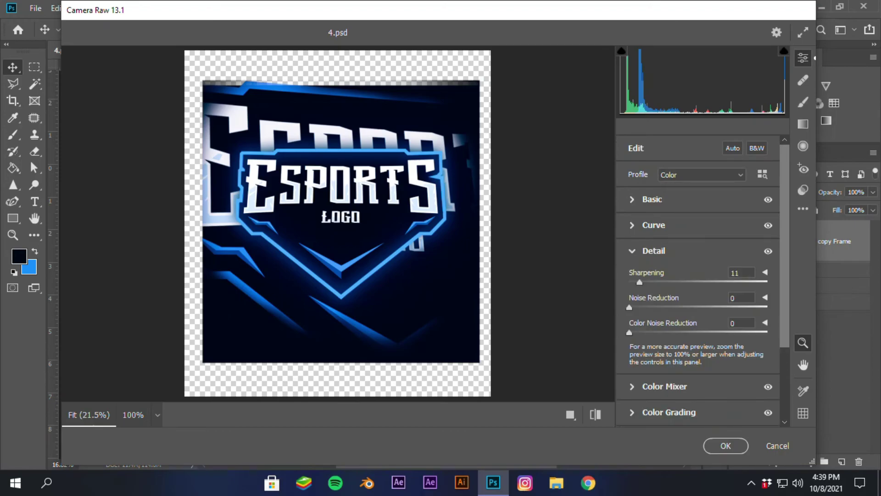
click(664, 226)
scroll(680, 322, down, 1)
key(Tab)
text(16)
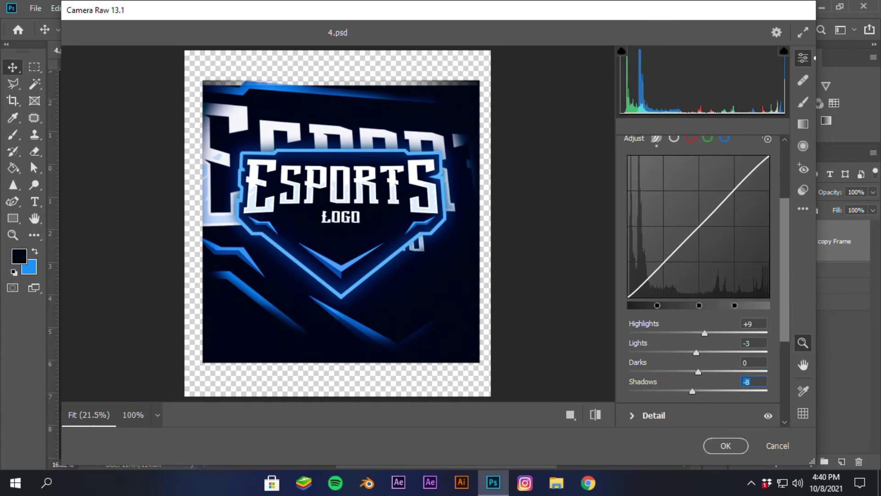
click(726, 446)
scroll(352, 263, up, 4)
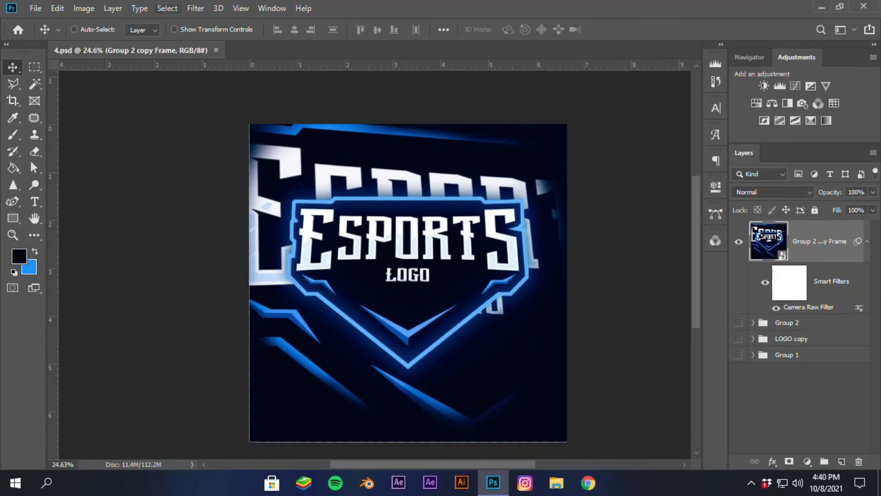
Step: Create a new layer above the framed artwork, fill it with the dark foreground color and apply a filter to it
key(ctrl+alt+shift+n)
click(13, 168)
click(367, 257)
key(v)
click(196, 8)
mouse_move(209, 192)
click(377, 191)
click(502, 71)
Step: Blend the dark filled layer in Color Dodge mode at 39% opacity and save the document
click(774, 192)
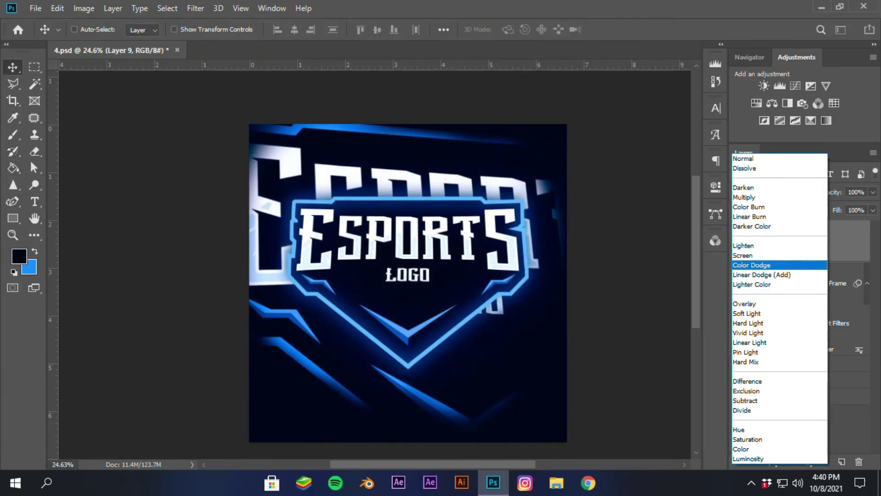
click(755, 264)
key(ctrl+plus)
scroll(418, 374, up, 7)
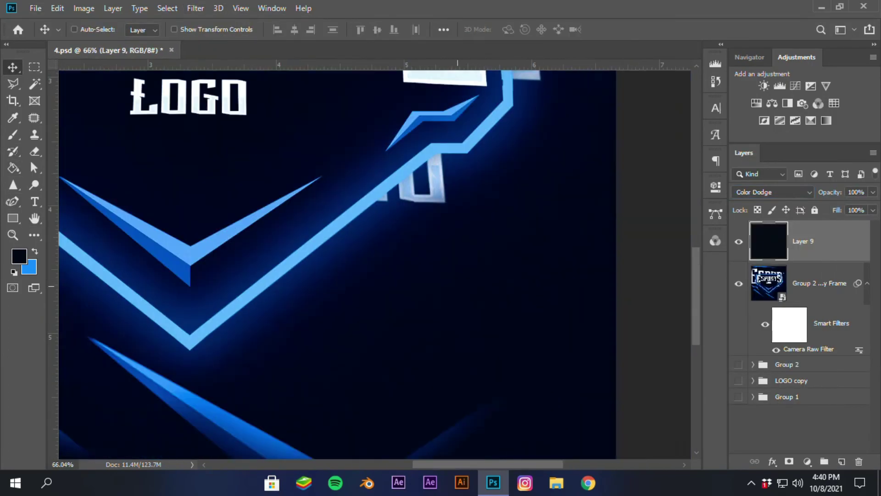
scroll(505, 423, down, 9)
scroll(528, 299, down, 3)
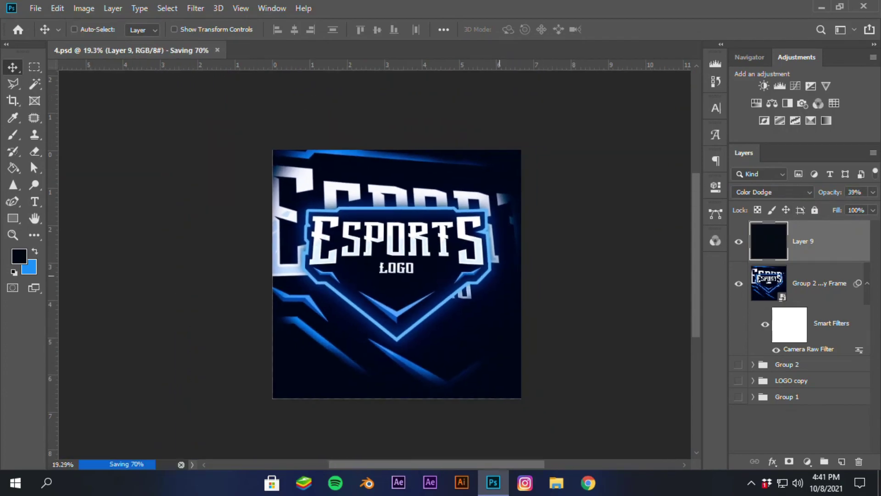